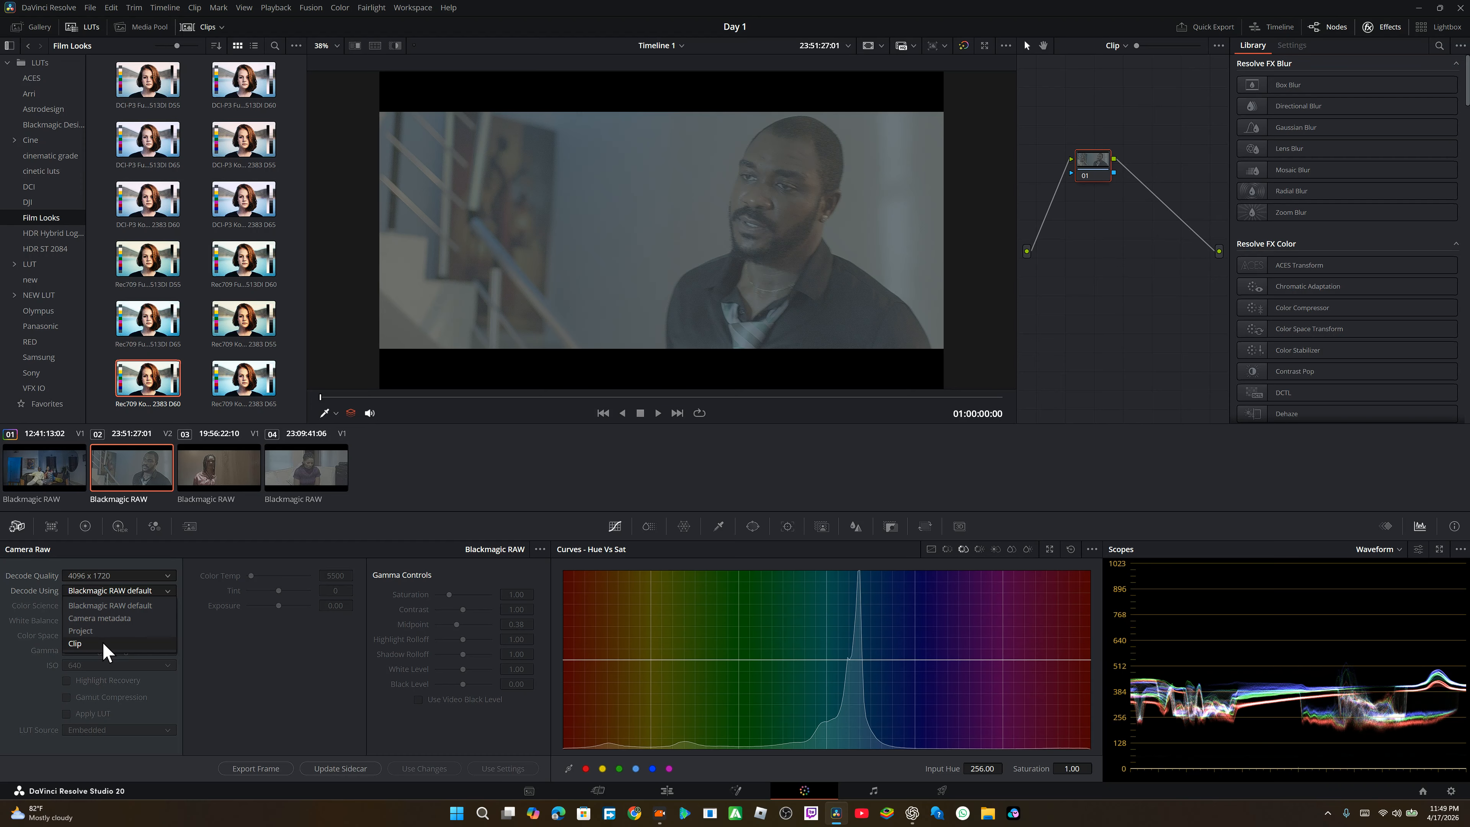
Decode the second clip's RAW with the Clip settings, using Gen 4 color science and the Rec.709 color space
left_click(115, 644)
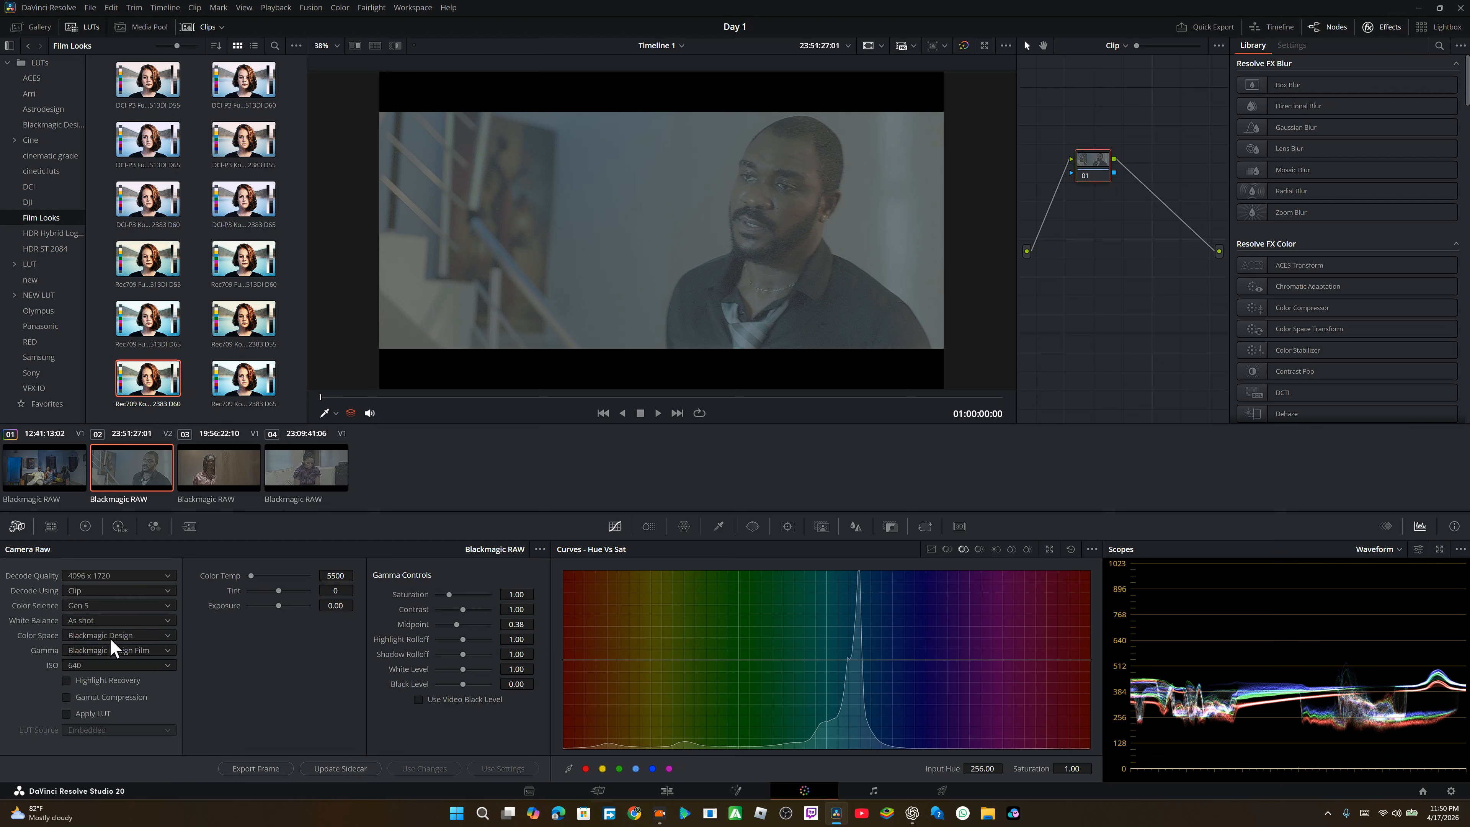
left_click(105, 605)
left_click(87, 621)
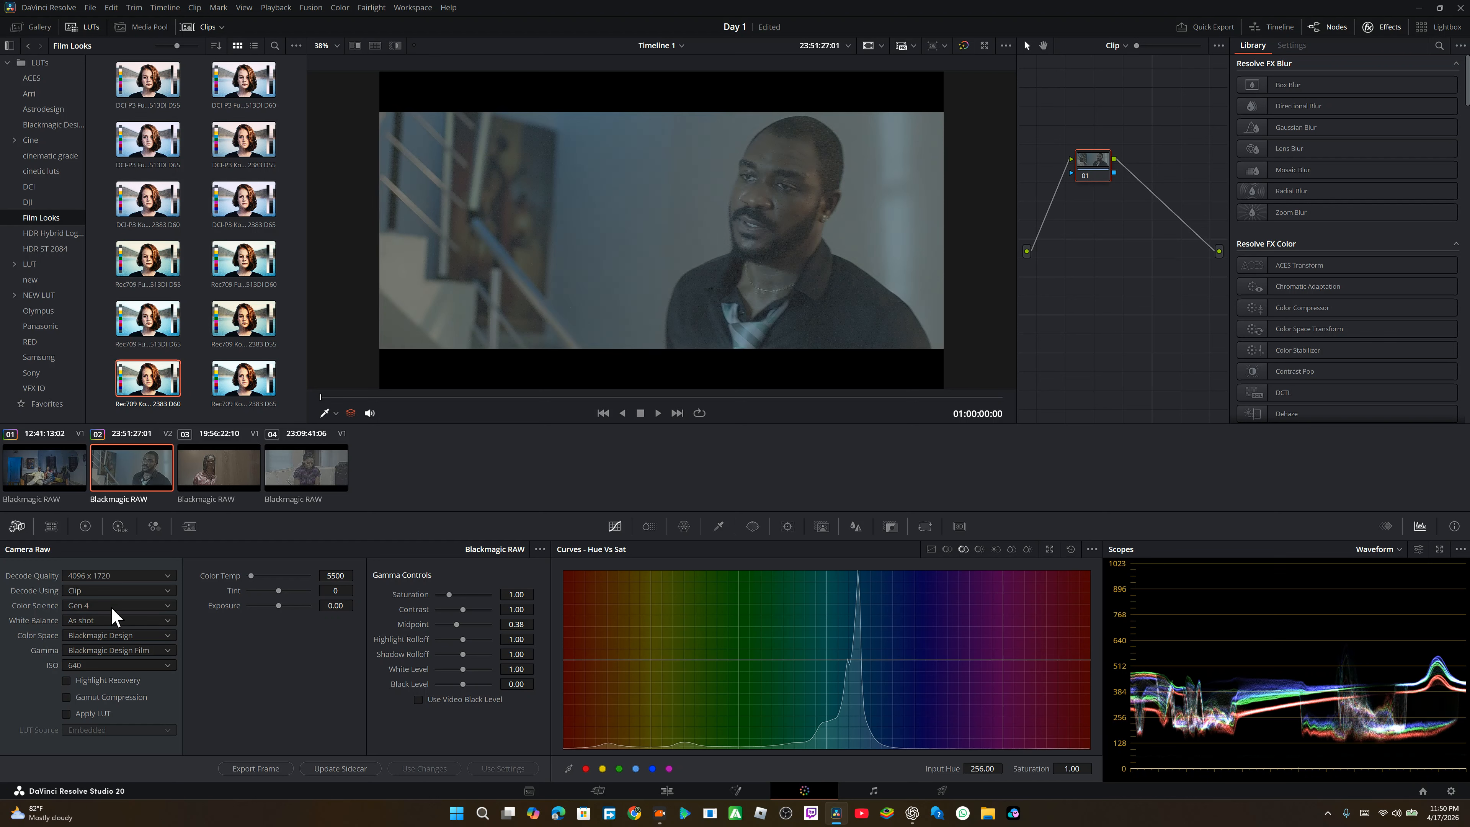
left_click(106, 625)
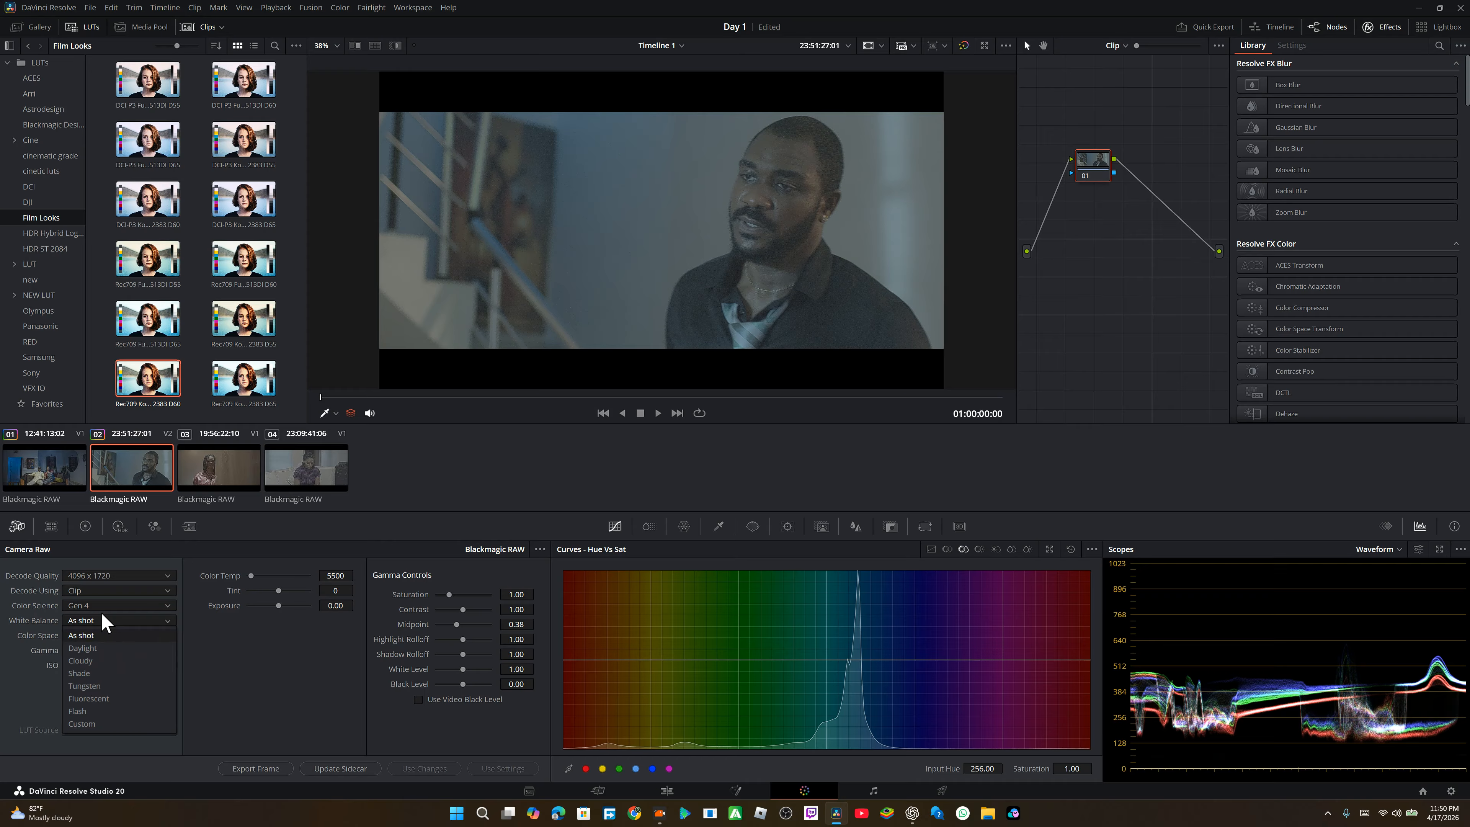
left_click(105, 621)
left_click(101, 638)
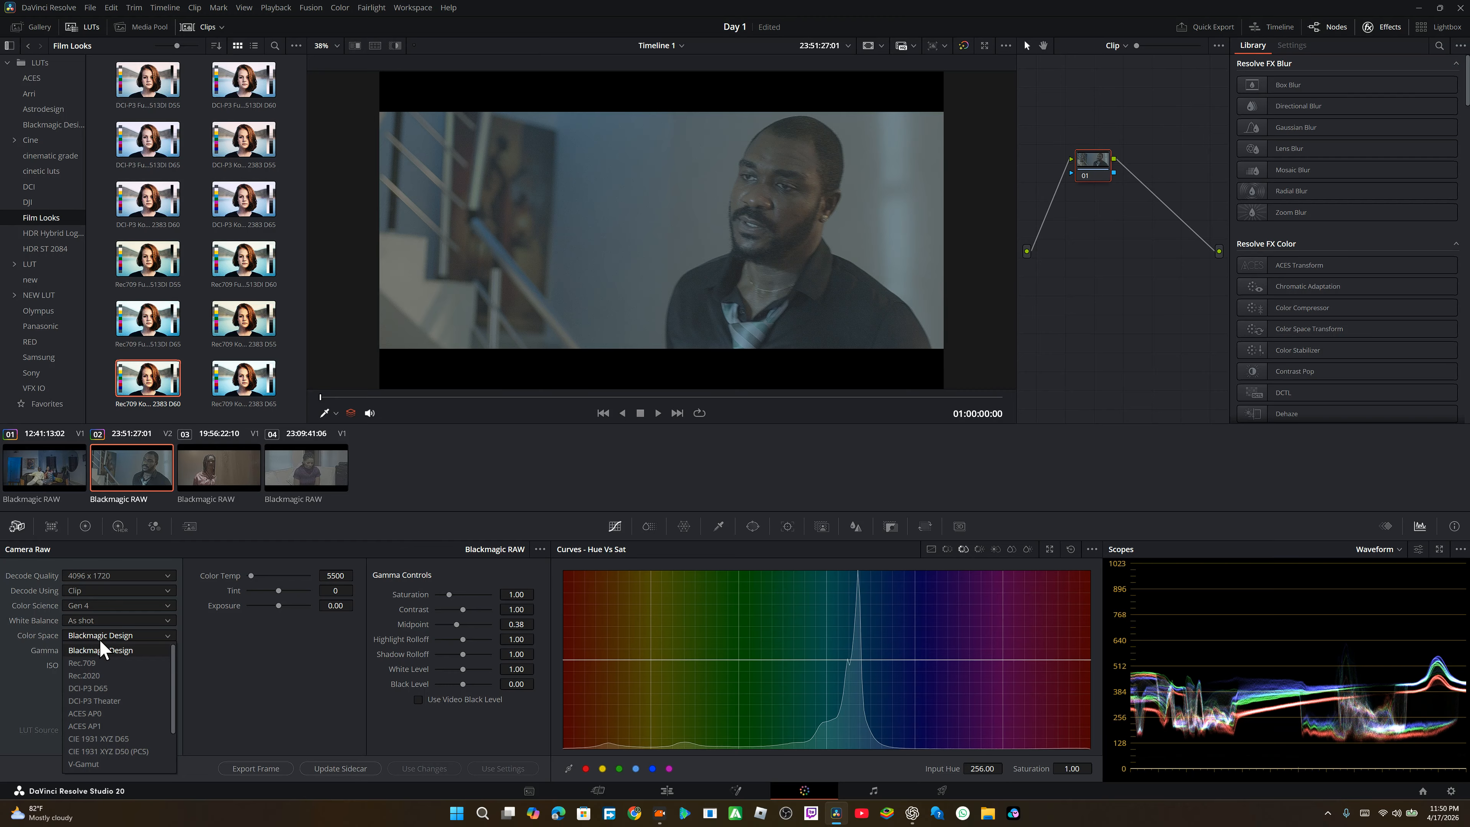
left_click(89, 669)
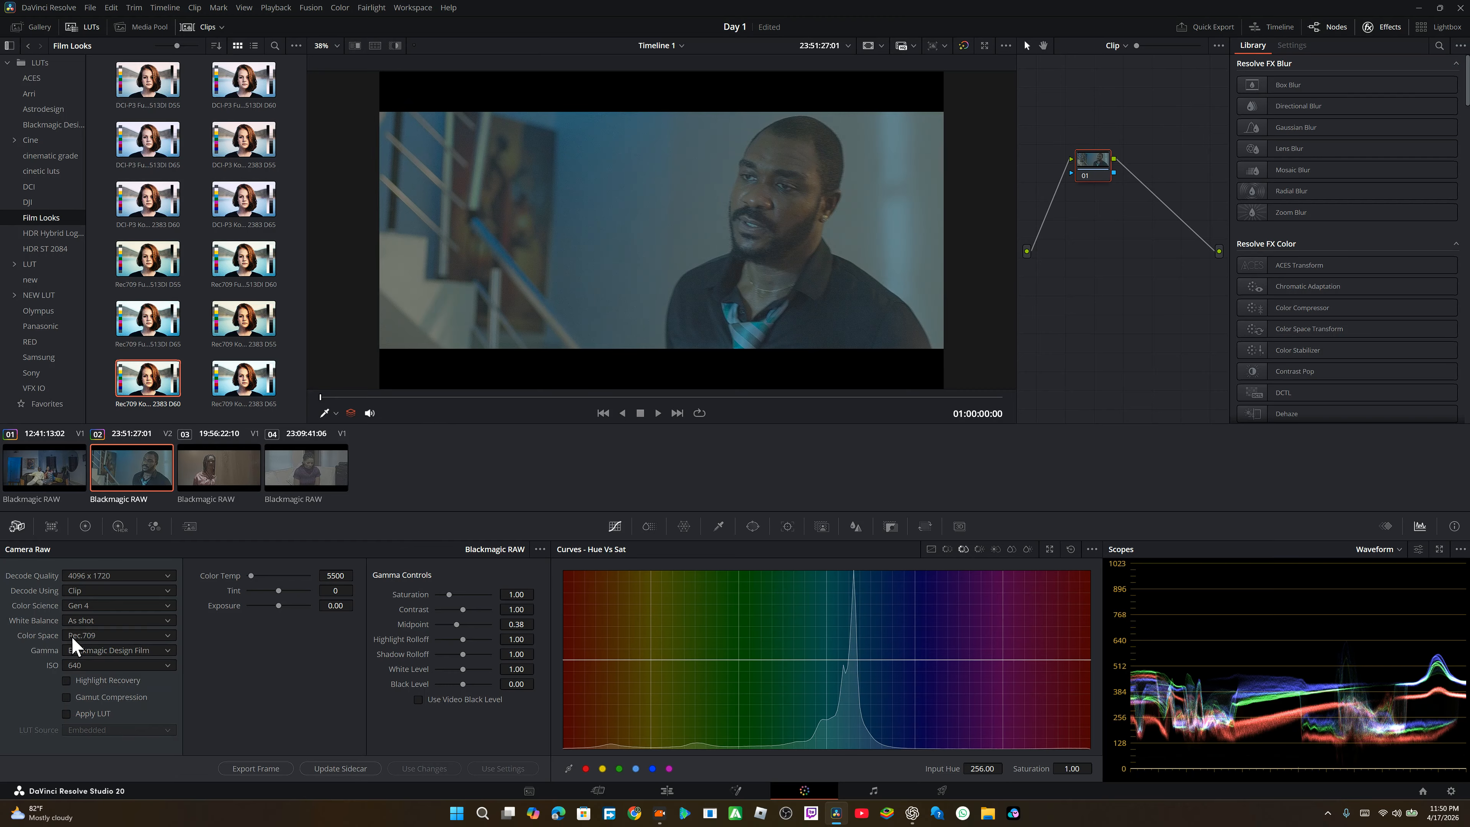
Try ISO values 160, 320, 640 and 400 on the clip, and restore its decoding to Blackmagic RAW default
left_click(89, 666)
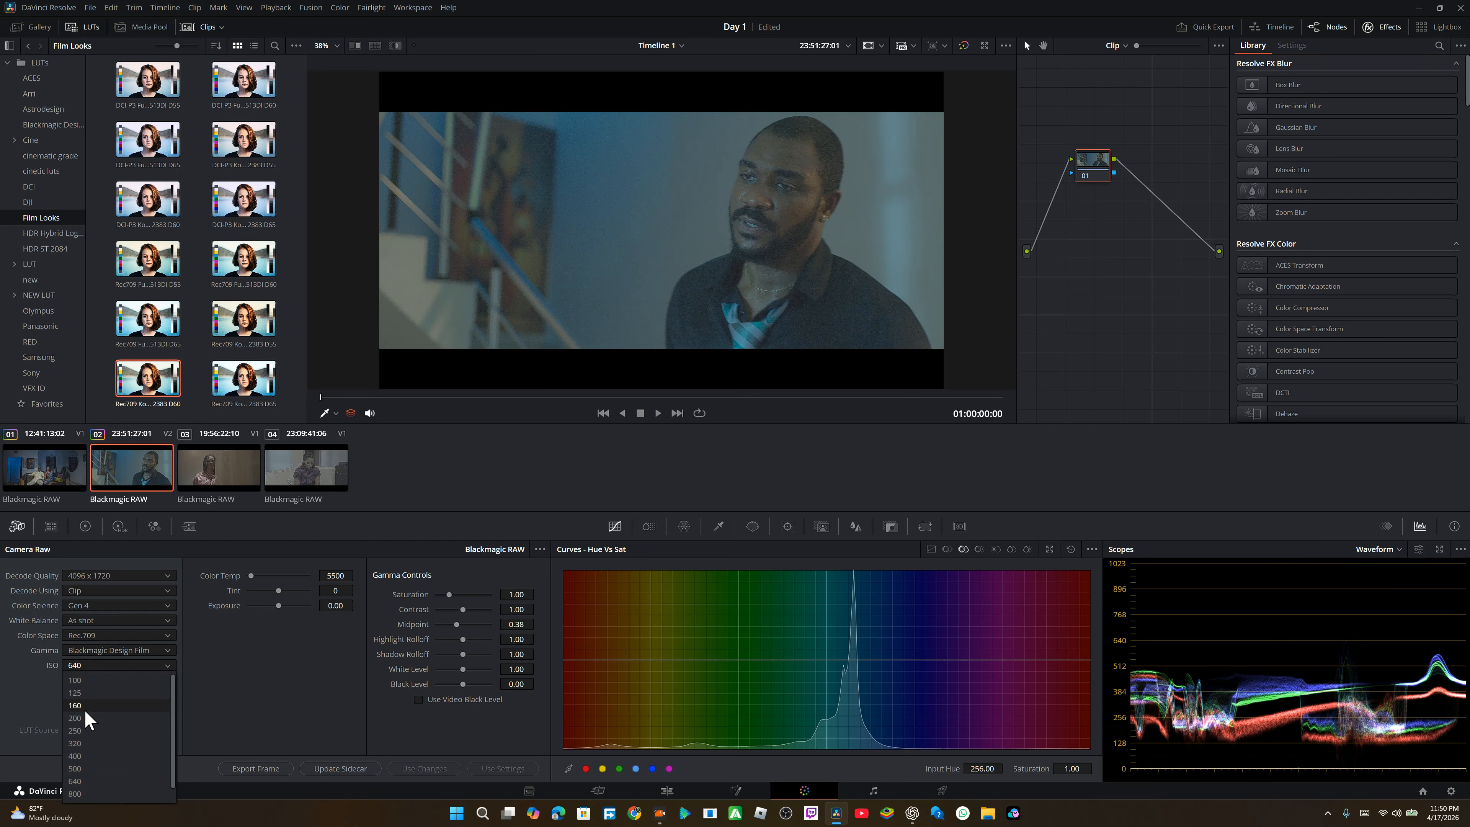
left_click(81, 705)
left_click(98, 664)
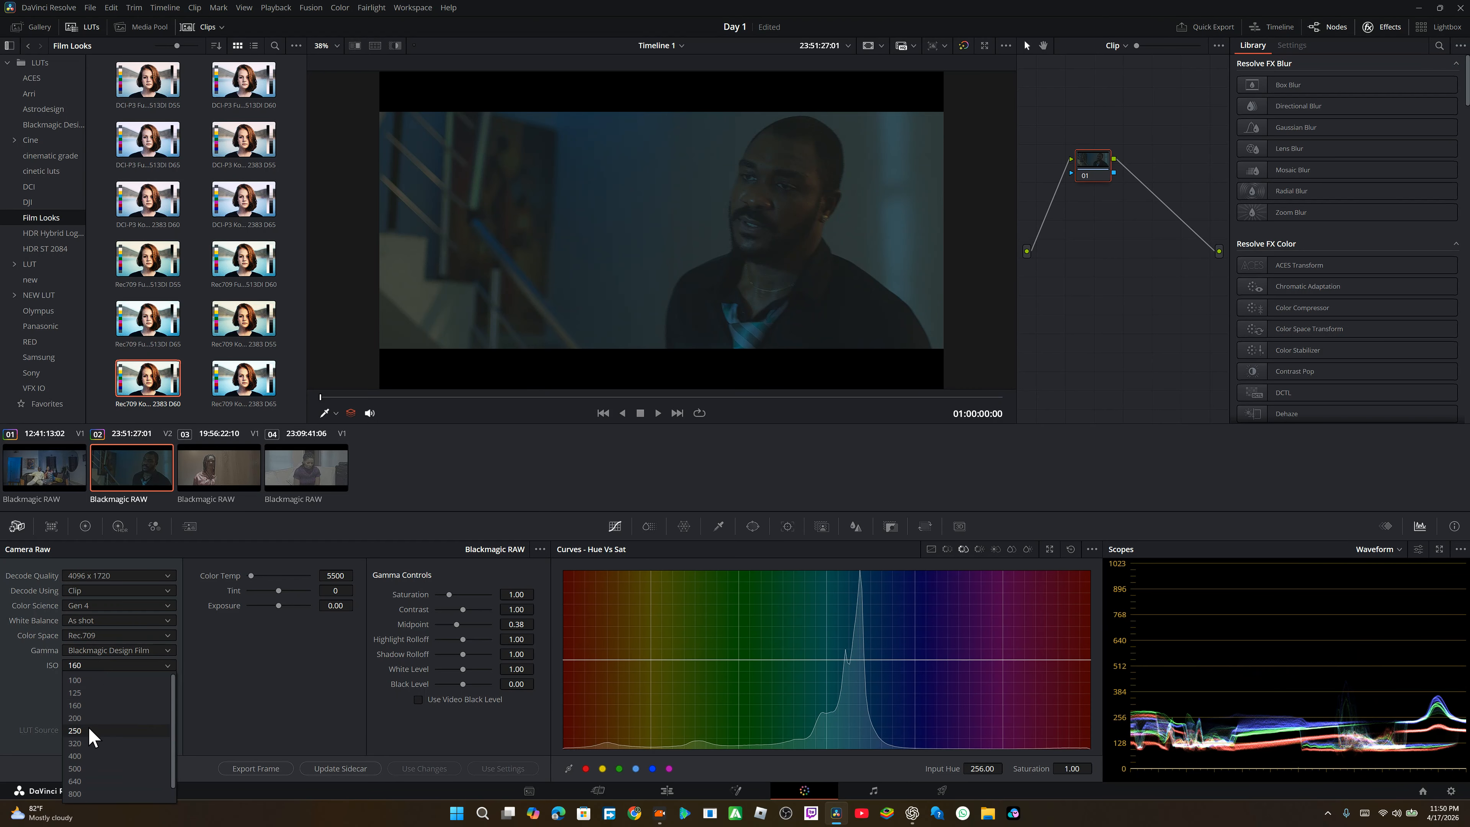
left_click(81, 743)
left_click(94, 666)
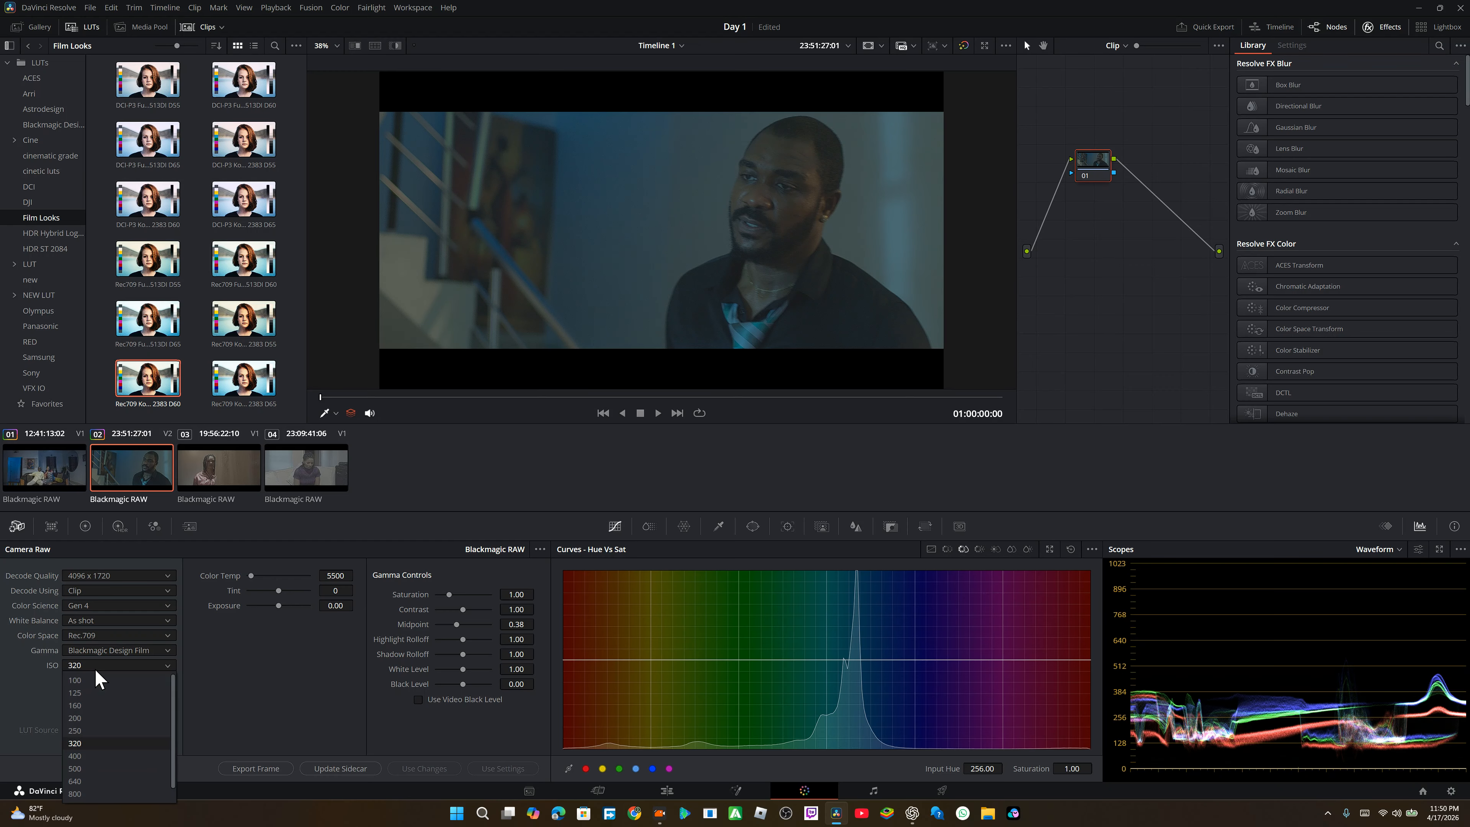
left_click(84, 782)
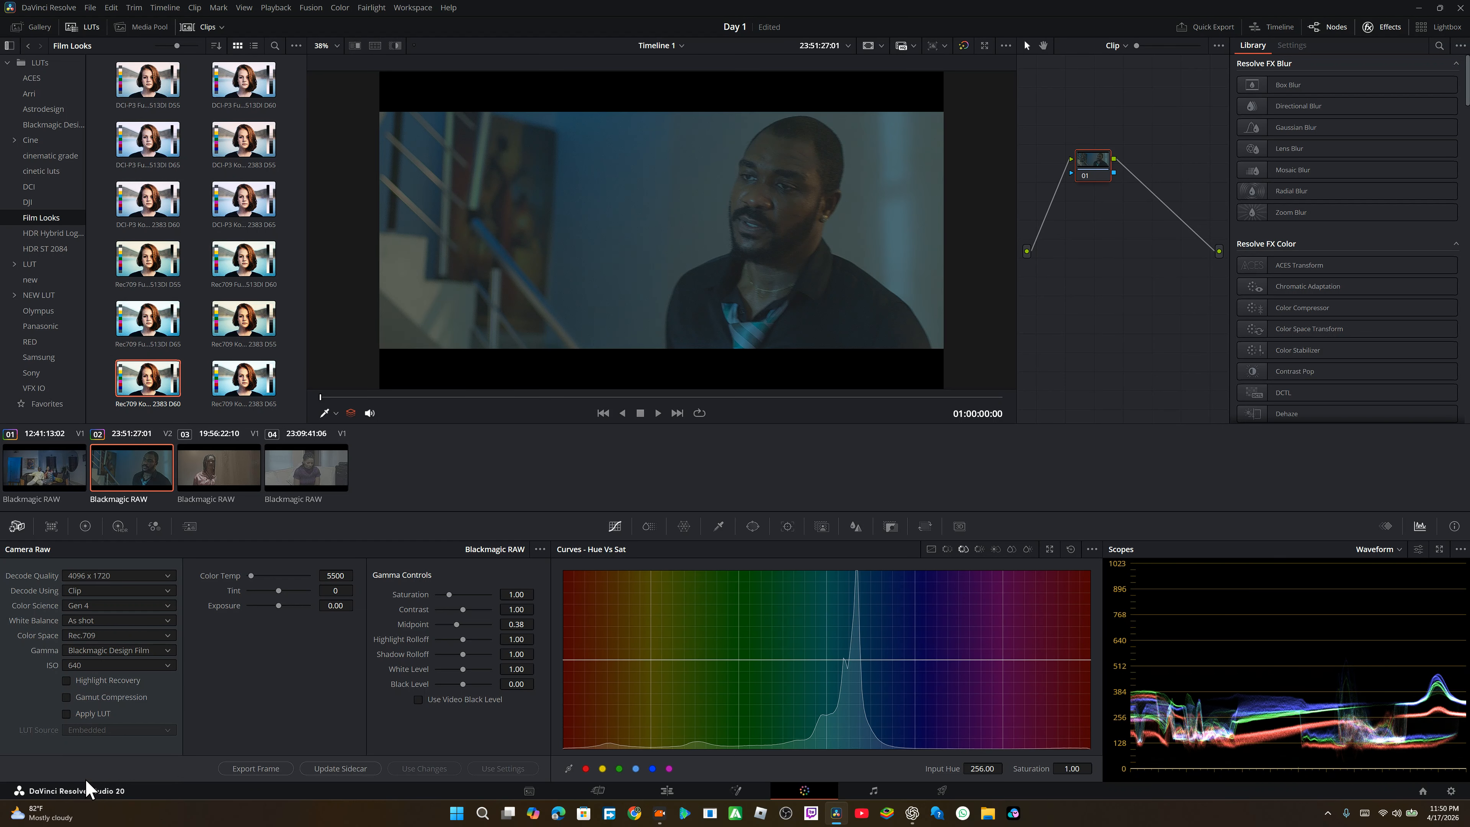
left_click(97, 667)
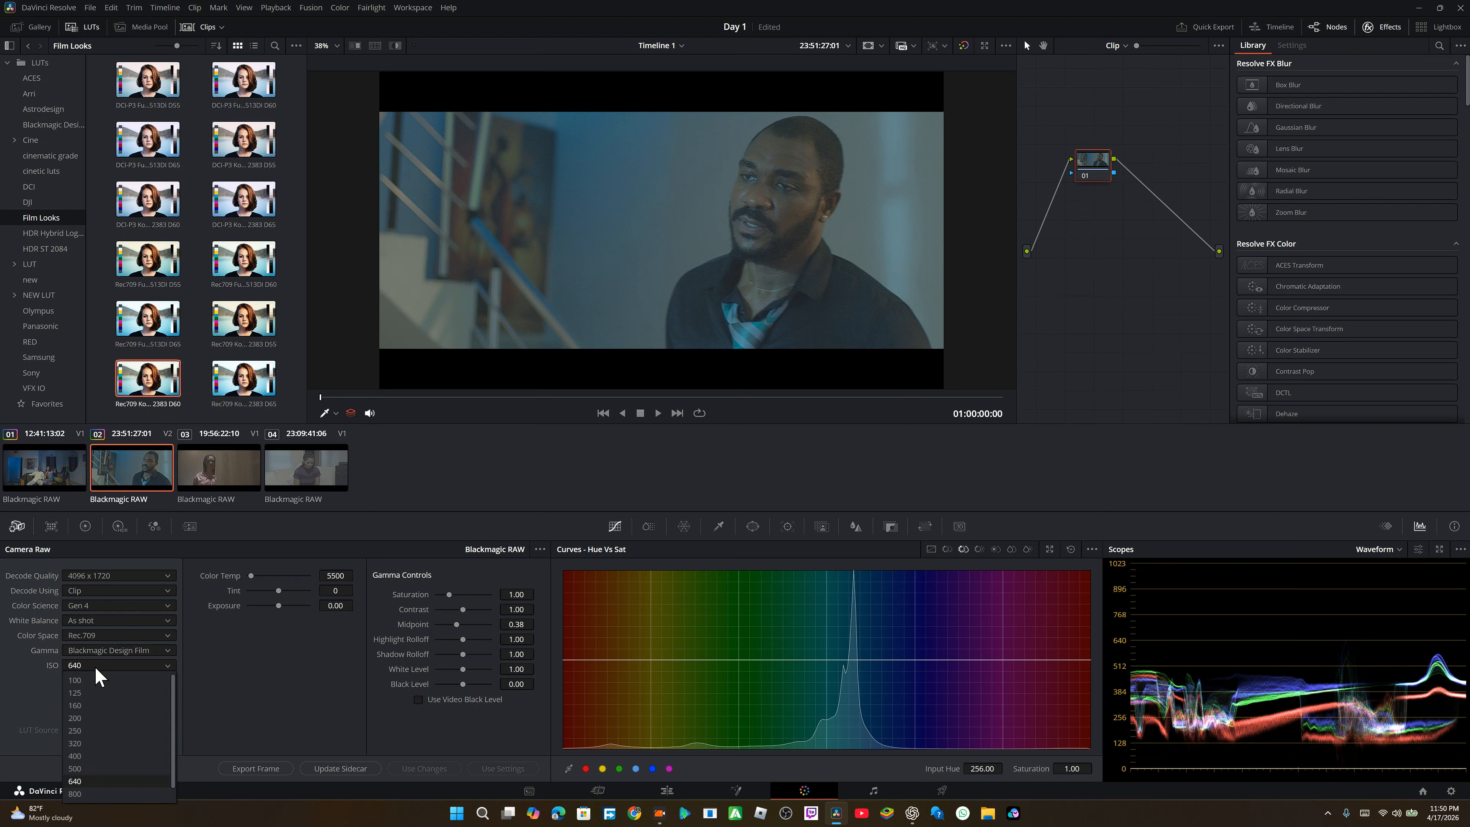
left_click(80, 757)
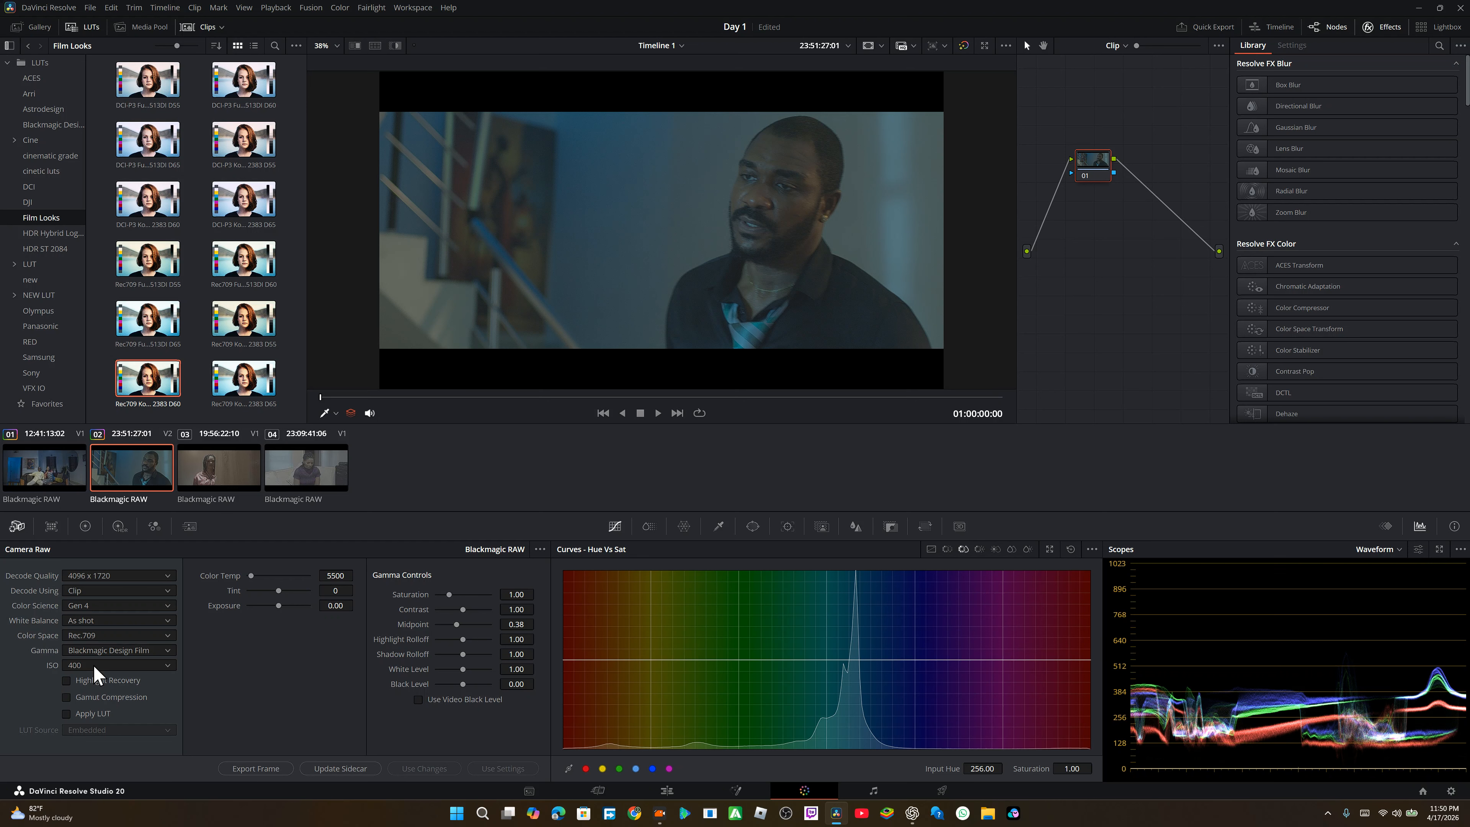
left_click(106, 592)
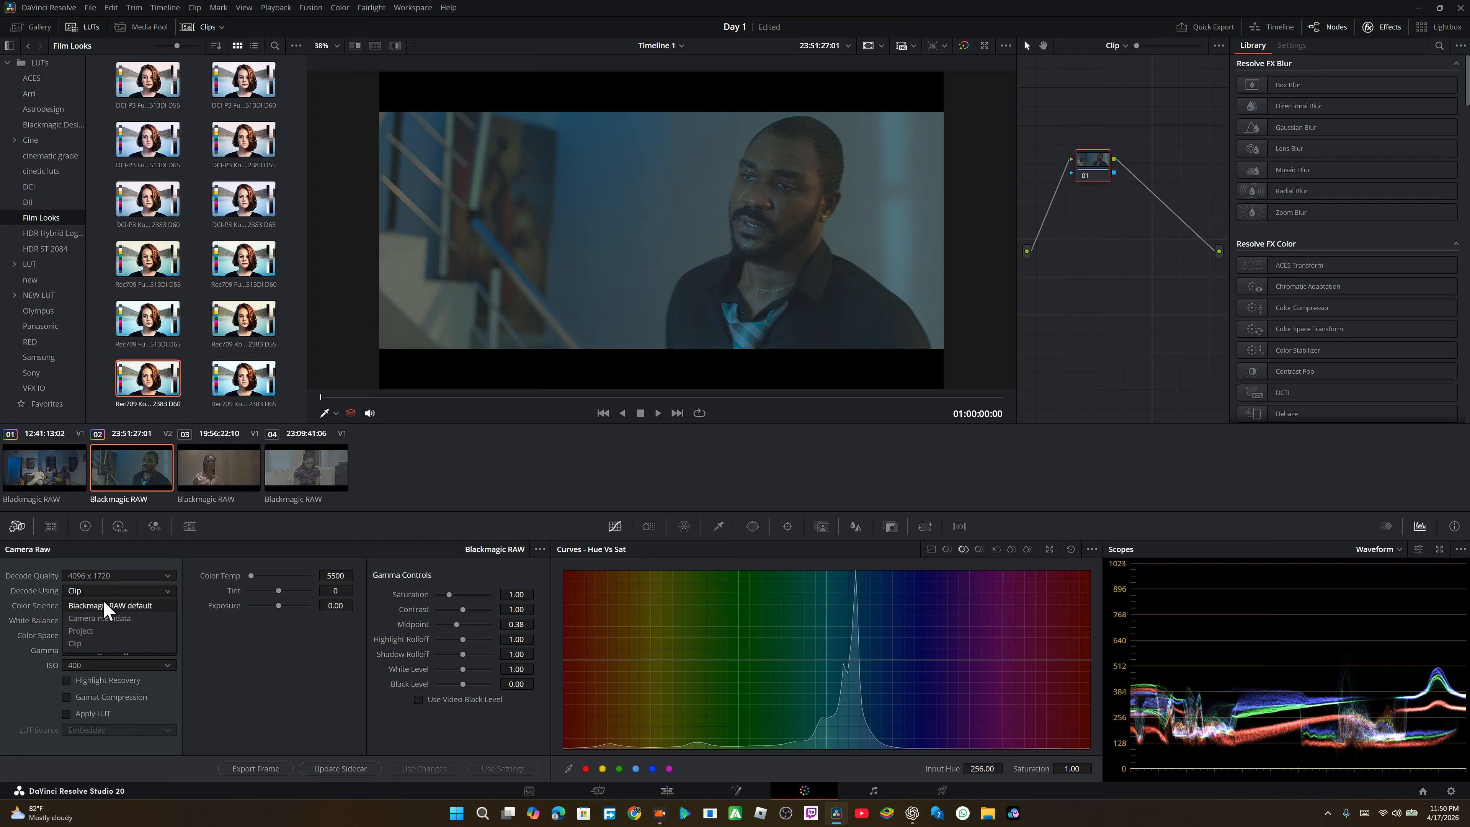
left_click(106, 605)
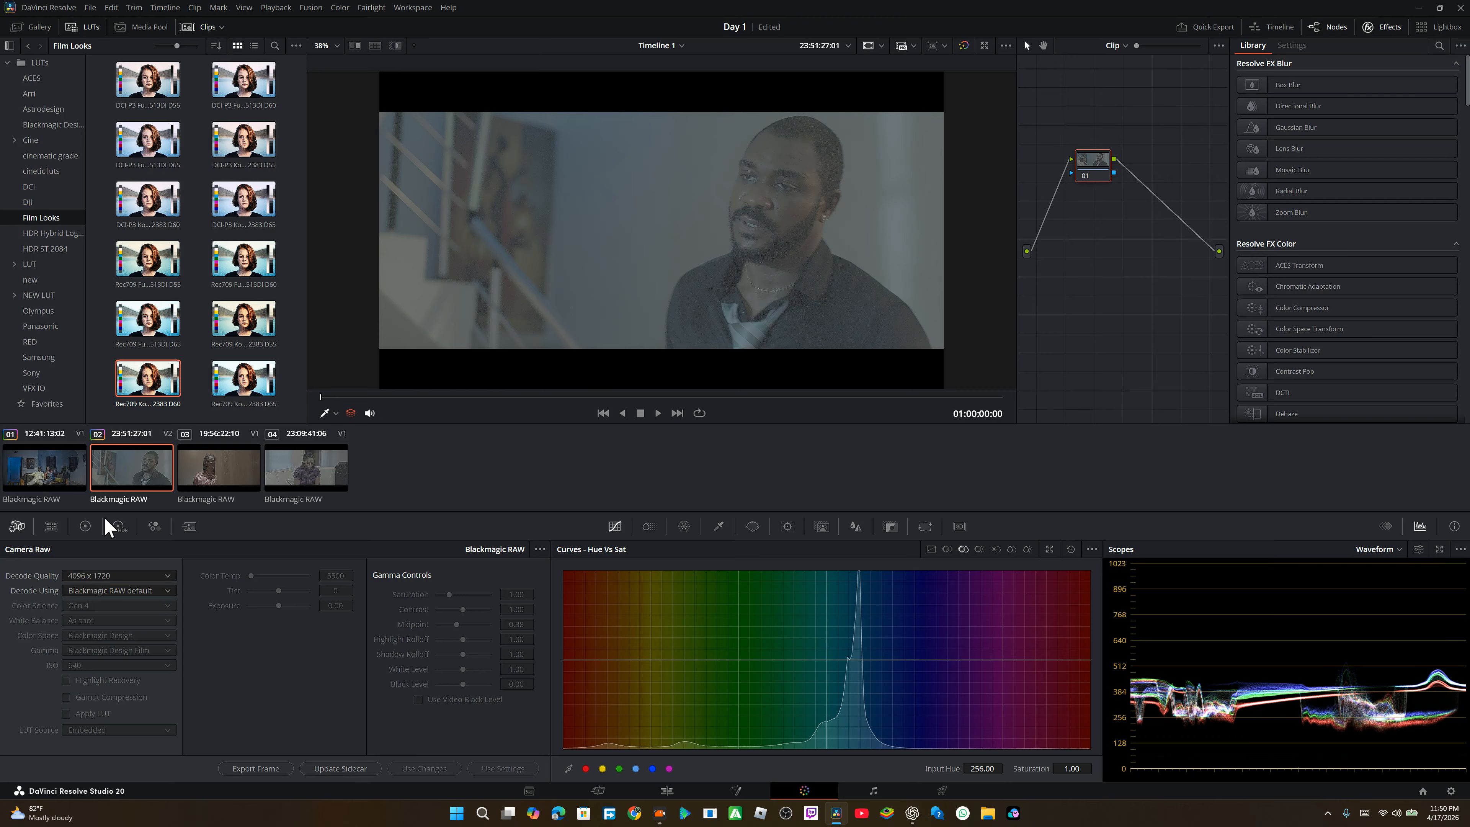
Hide the effects library to widen the node graph and add a serial node after node 01
left_click(86, 527)
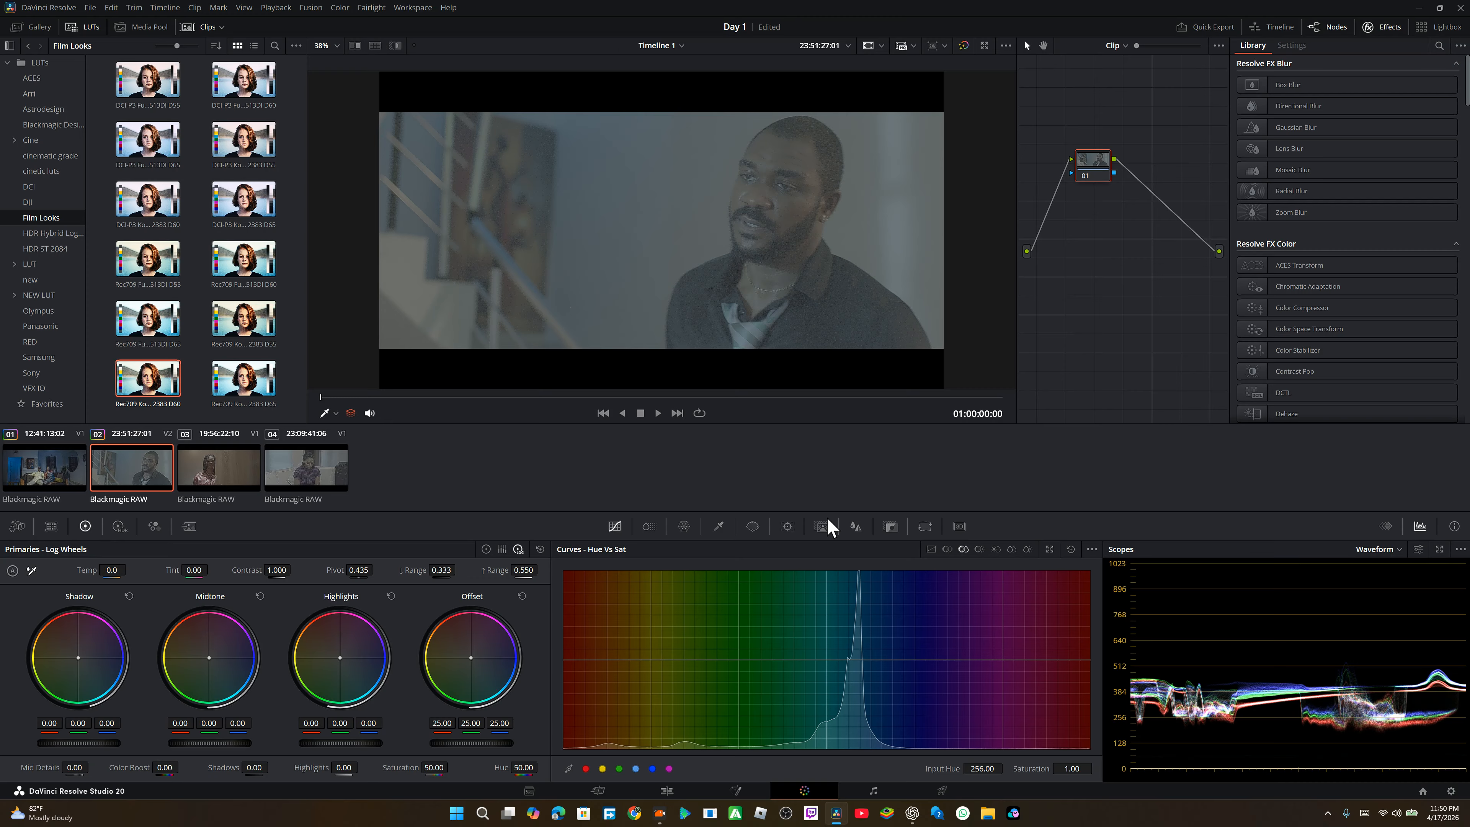
left_click(1389, 27)
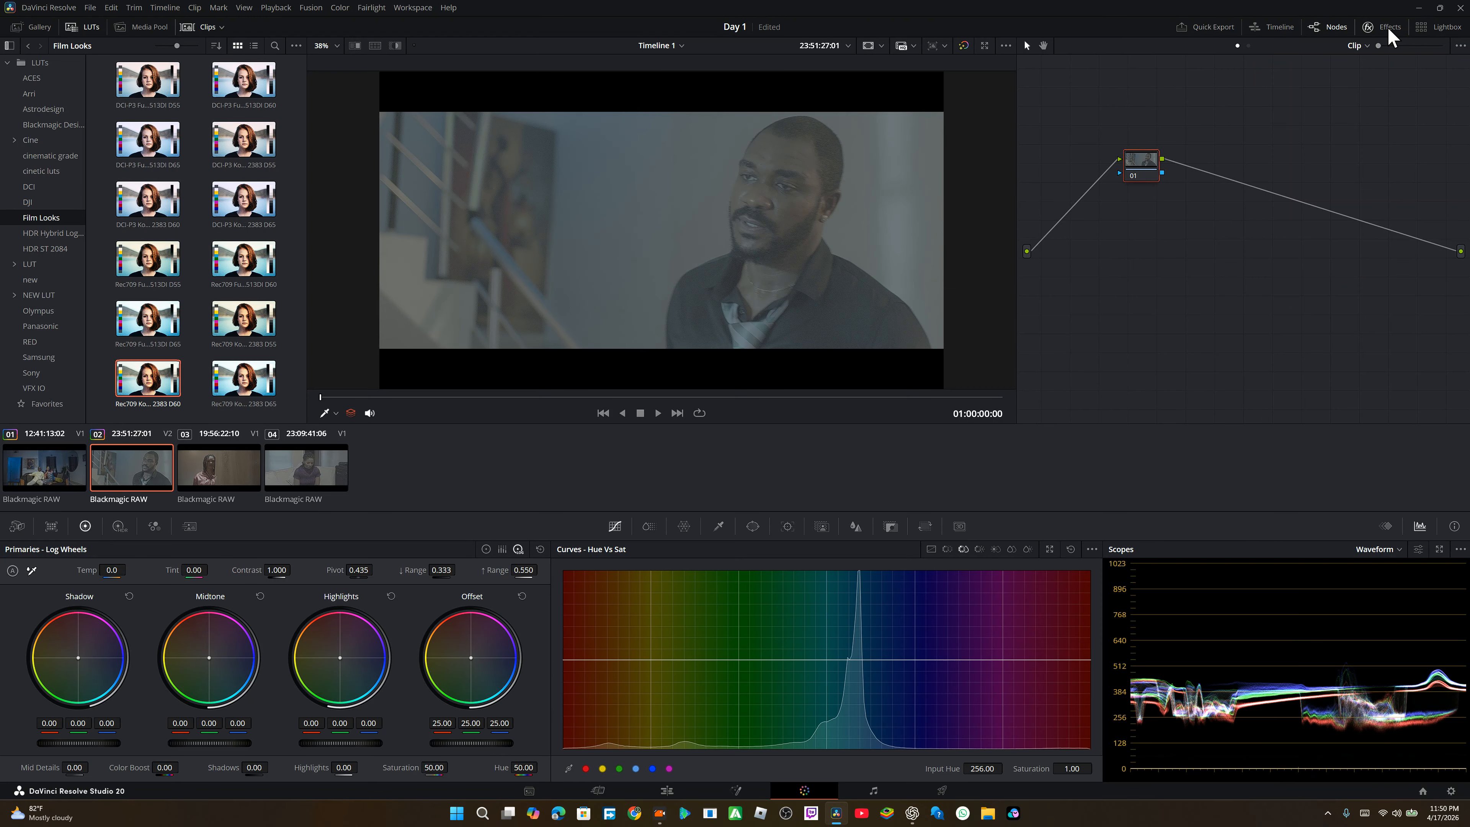
left_click_drag(1146, 163, 1096, 187)
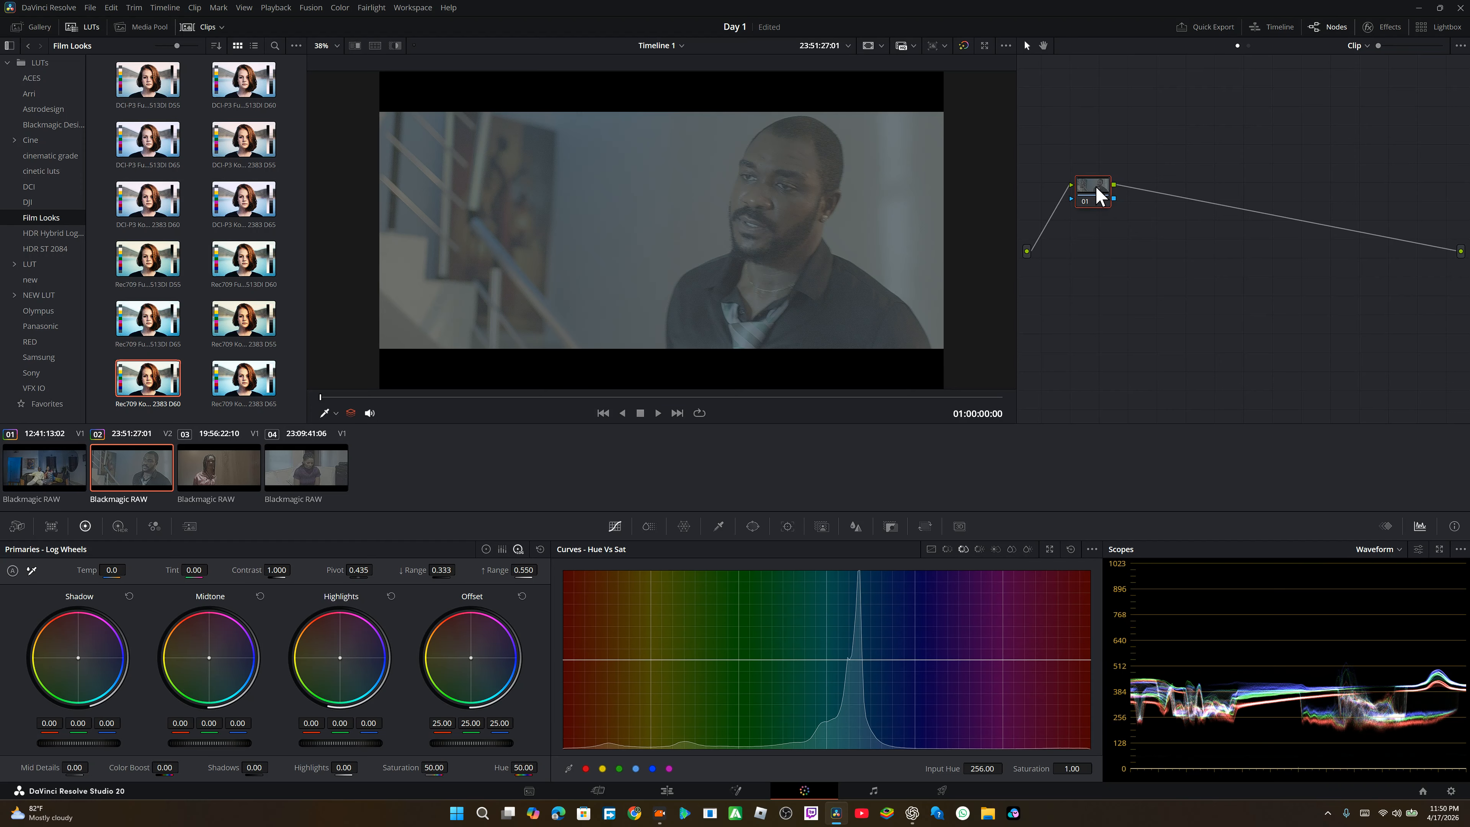
right_click(1096, 186)
mouse_move(1228, 250)
left_click(1327, 246)
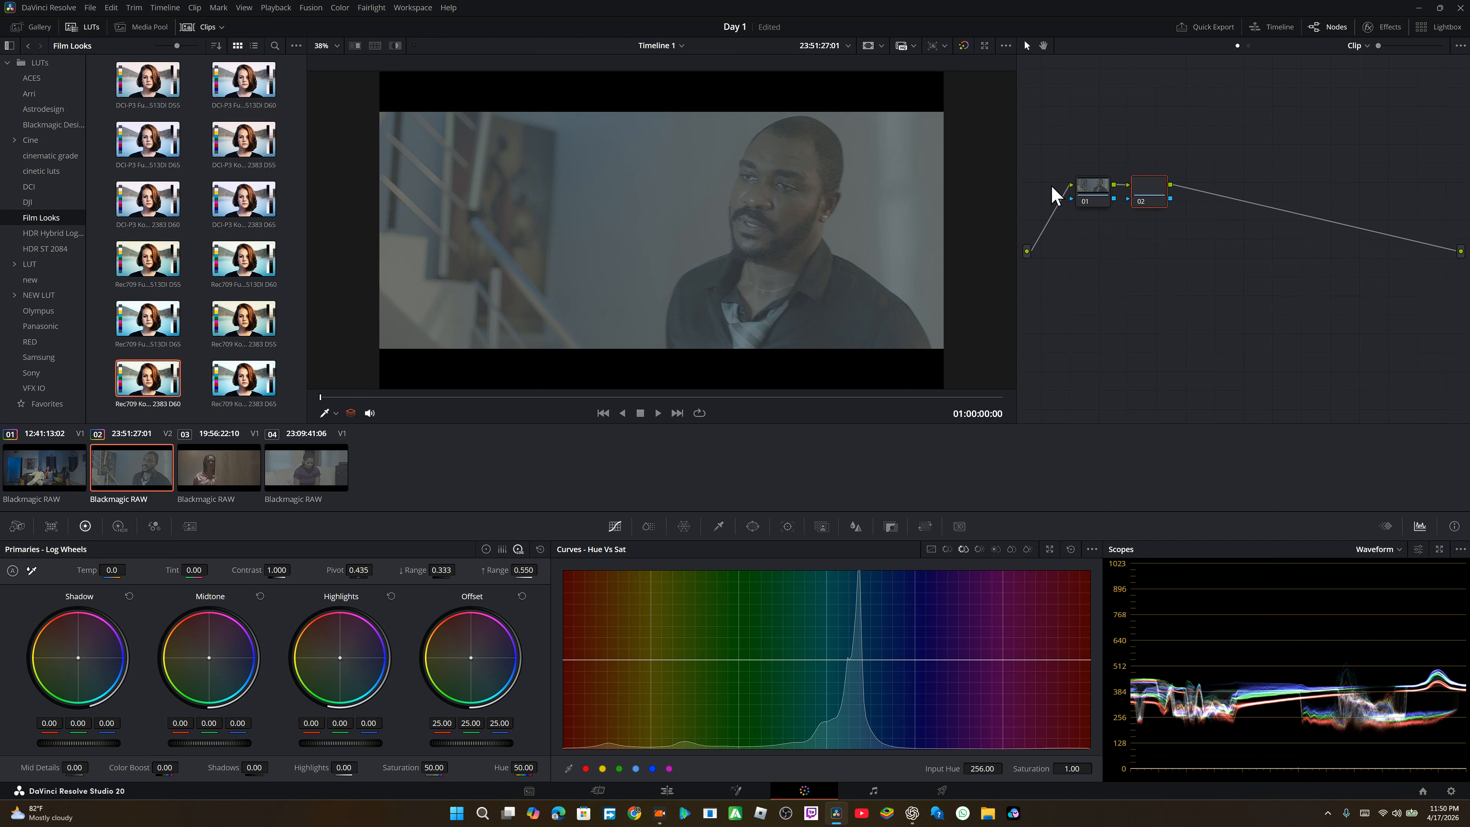
Rearrange the nodes, add another serial node after node 02, and make node 02 the active node
left_click_drag(1088, 190, 1111, 161)
right_click(1123, 168)
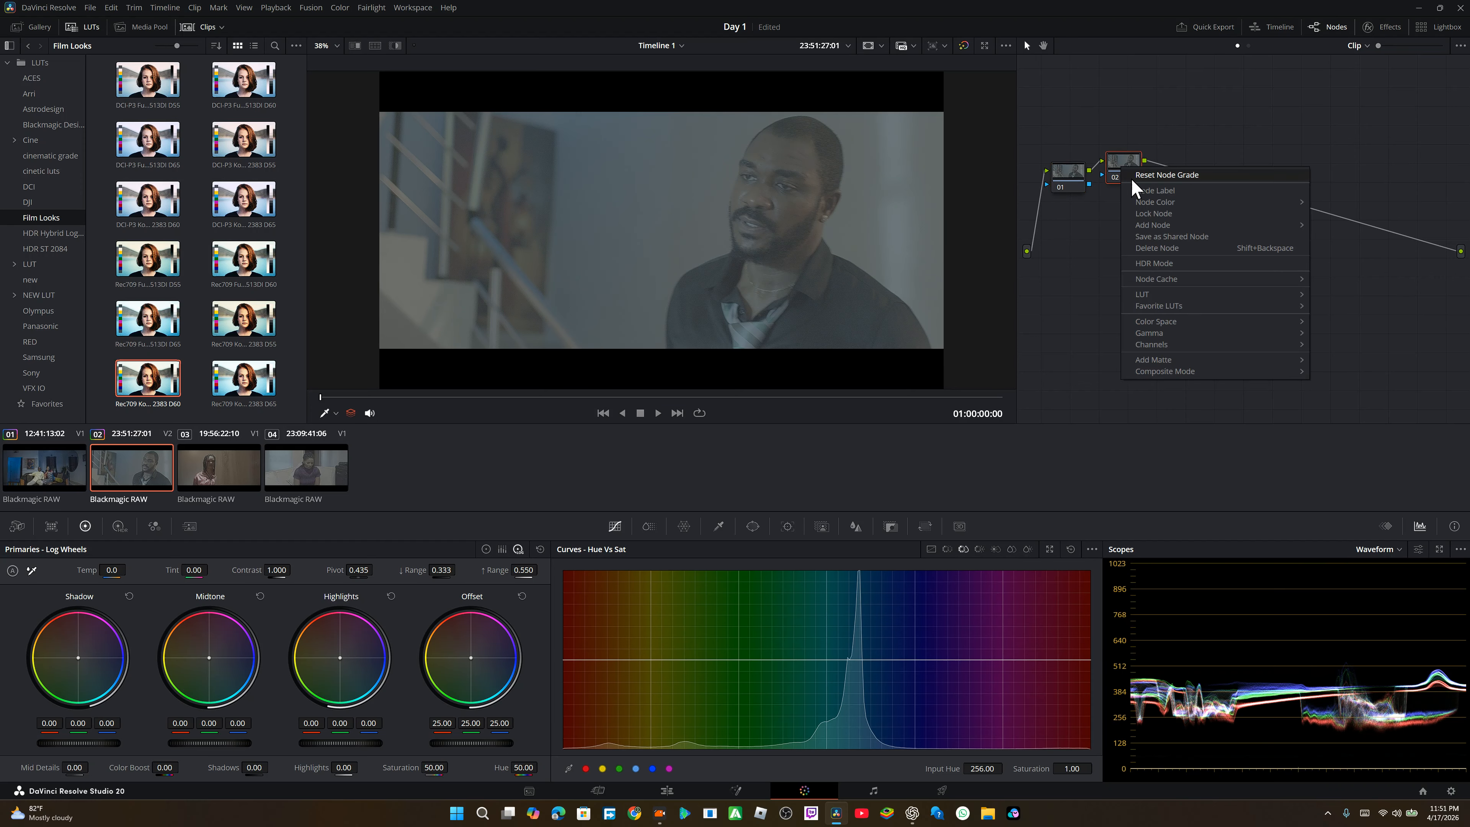
mouse_move(1150, 231)
left_click(1338, 229)
left_click(1120, 165)
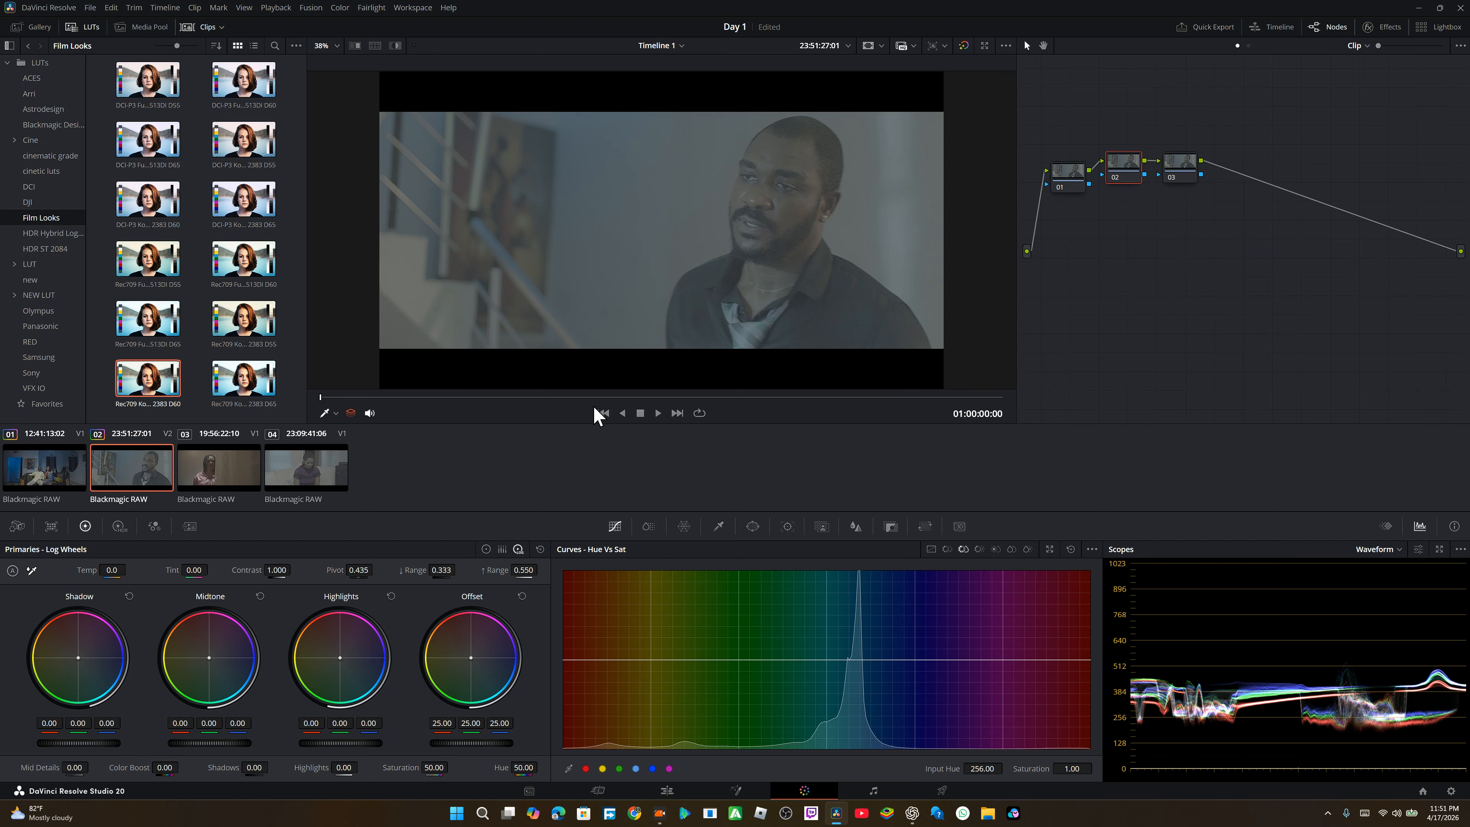
Examine the shot up close and its color channels in the Parade scope, and return the scope to Waveform
scroll(769, 145, "up", 3)
scroll(769, 144, "down", 2)
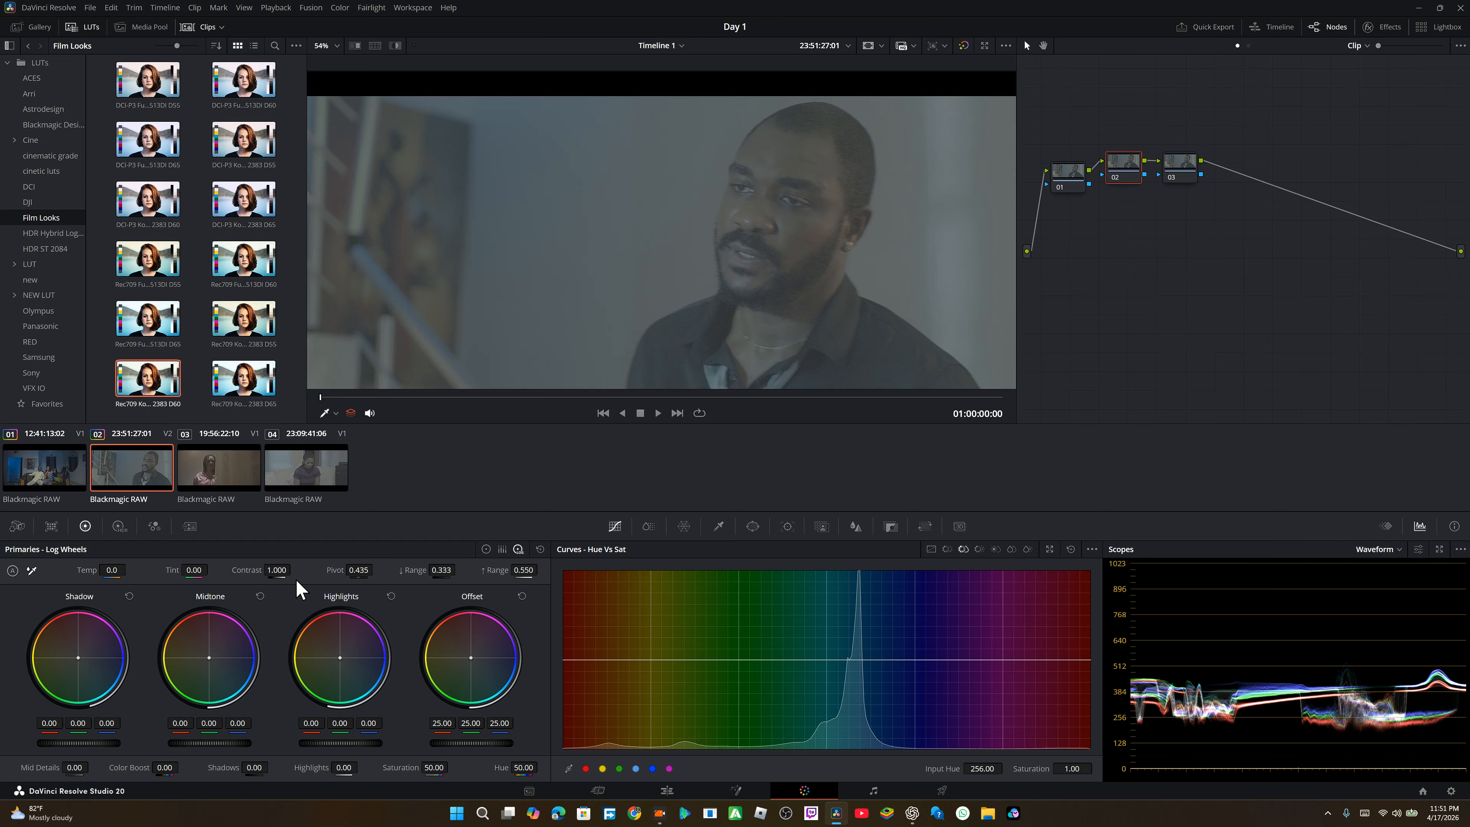
left_click(1386, 554)
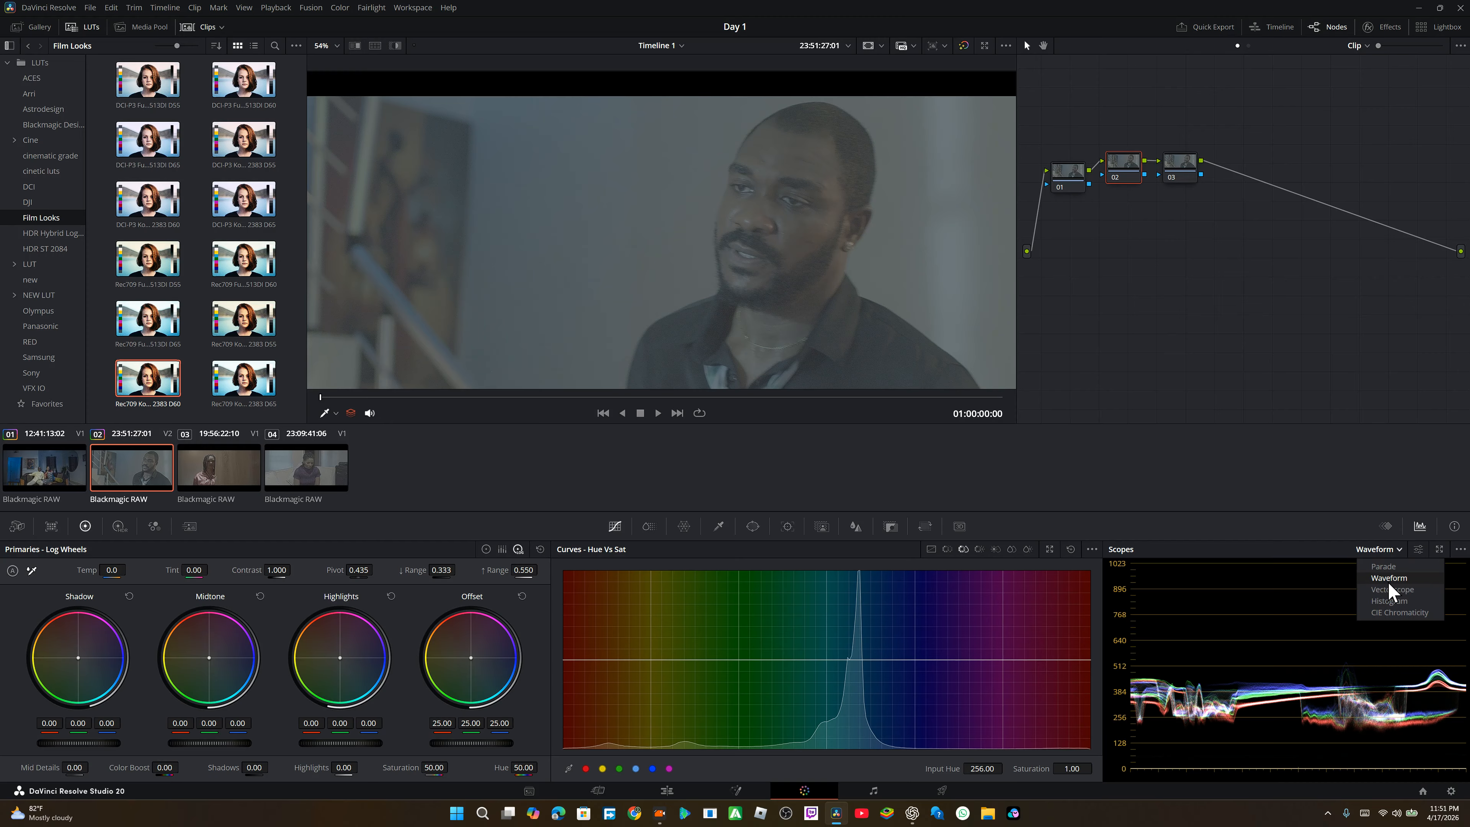
left_click(1393, 568)
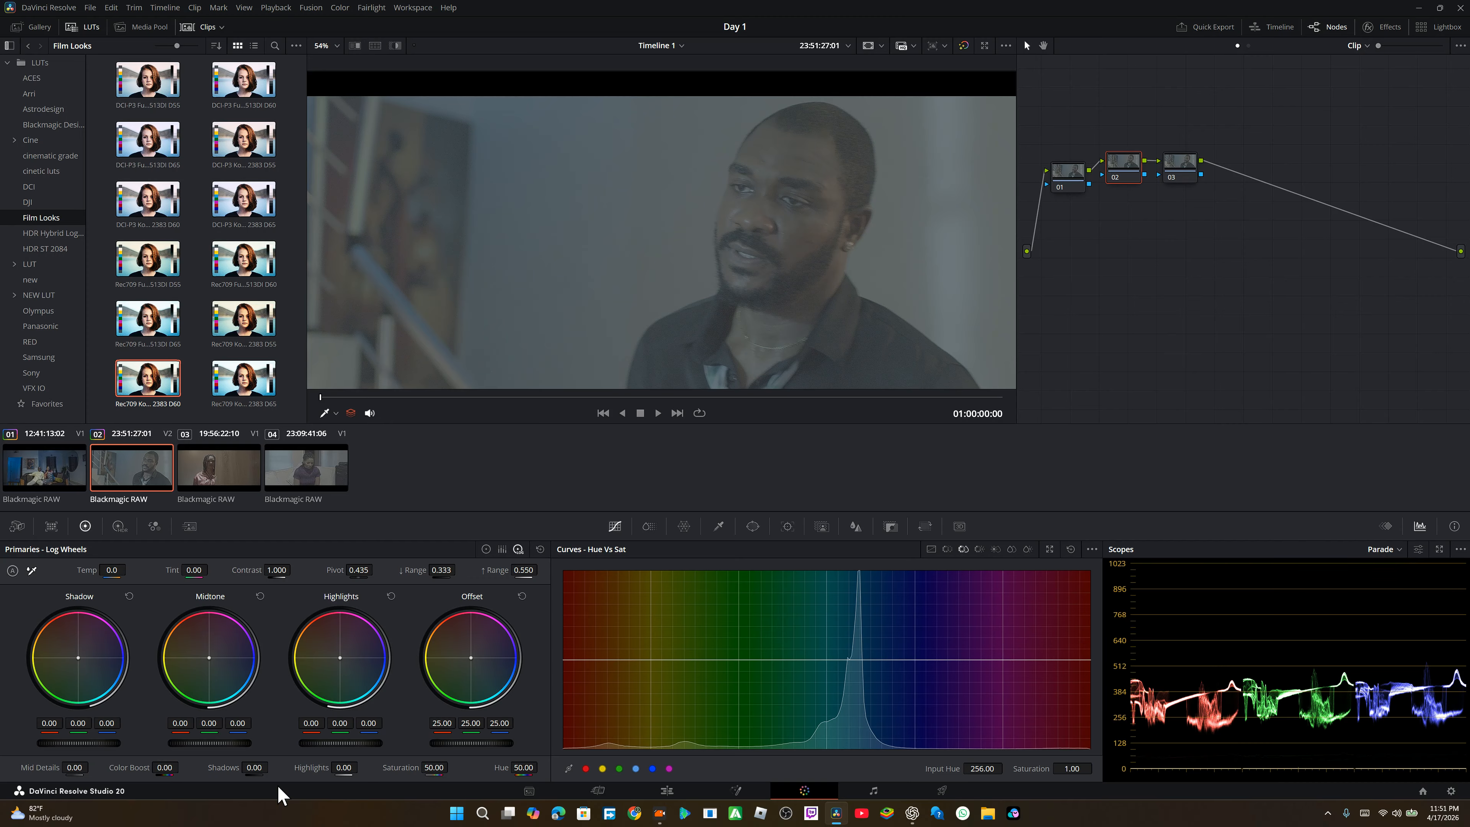
left_click(1393, 556)
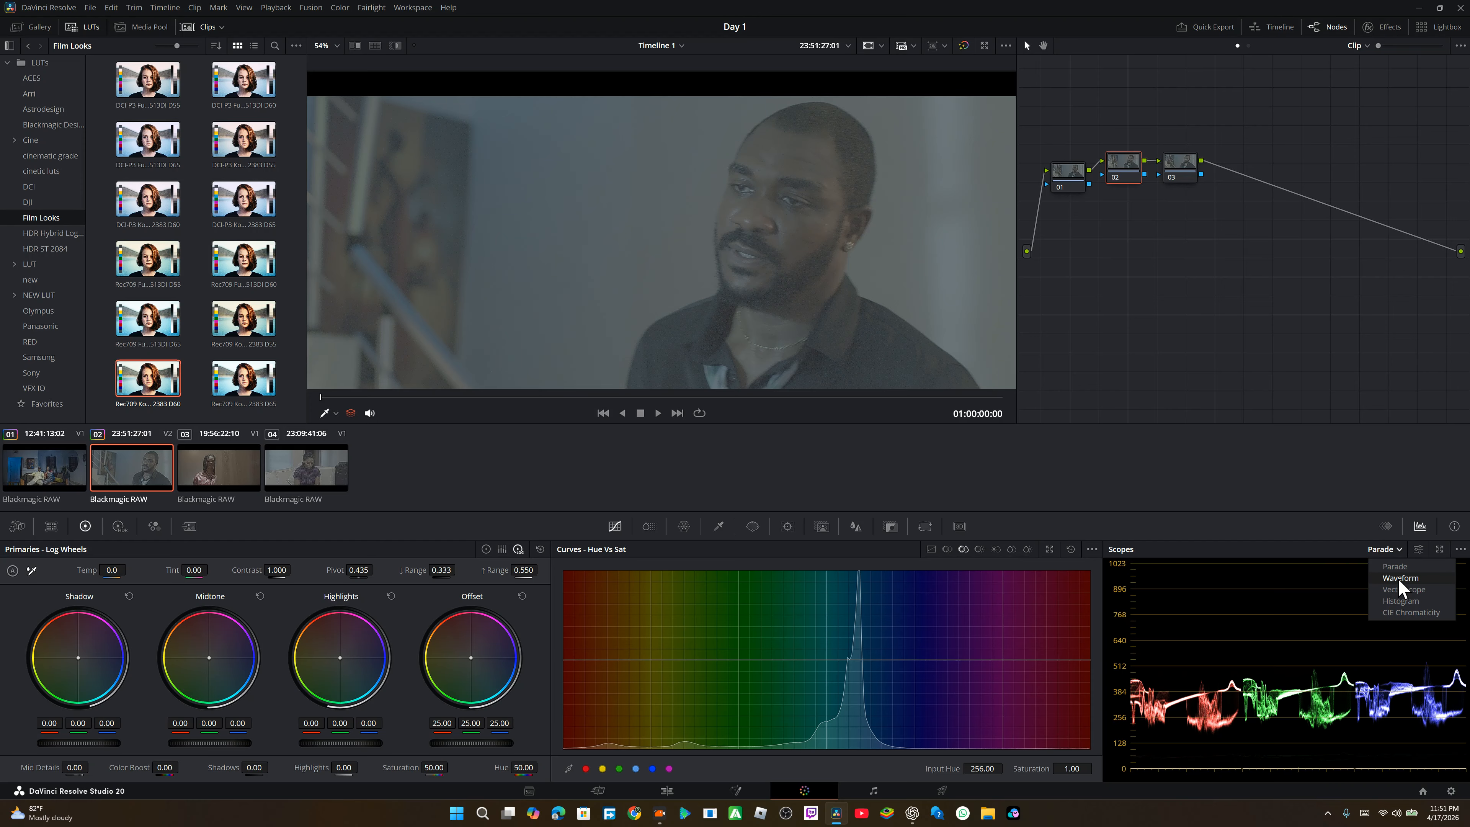
left_click(1402, 578)
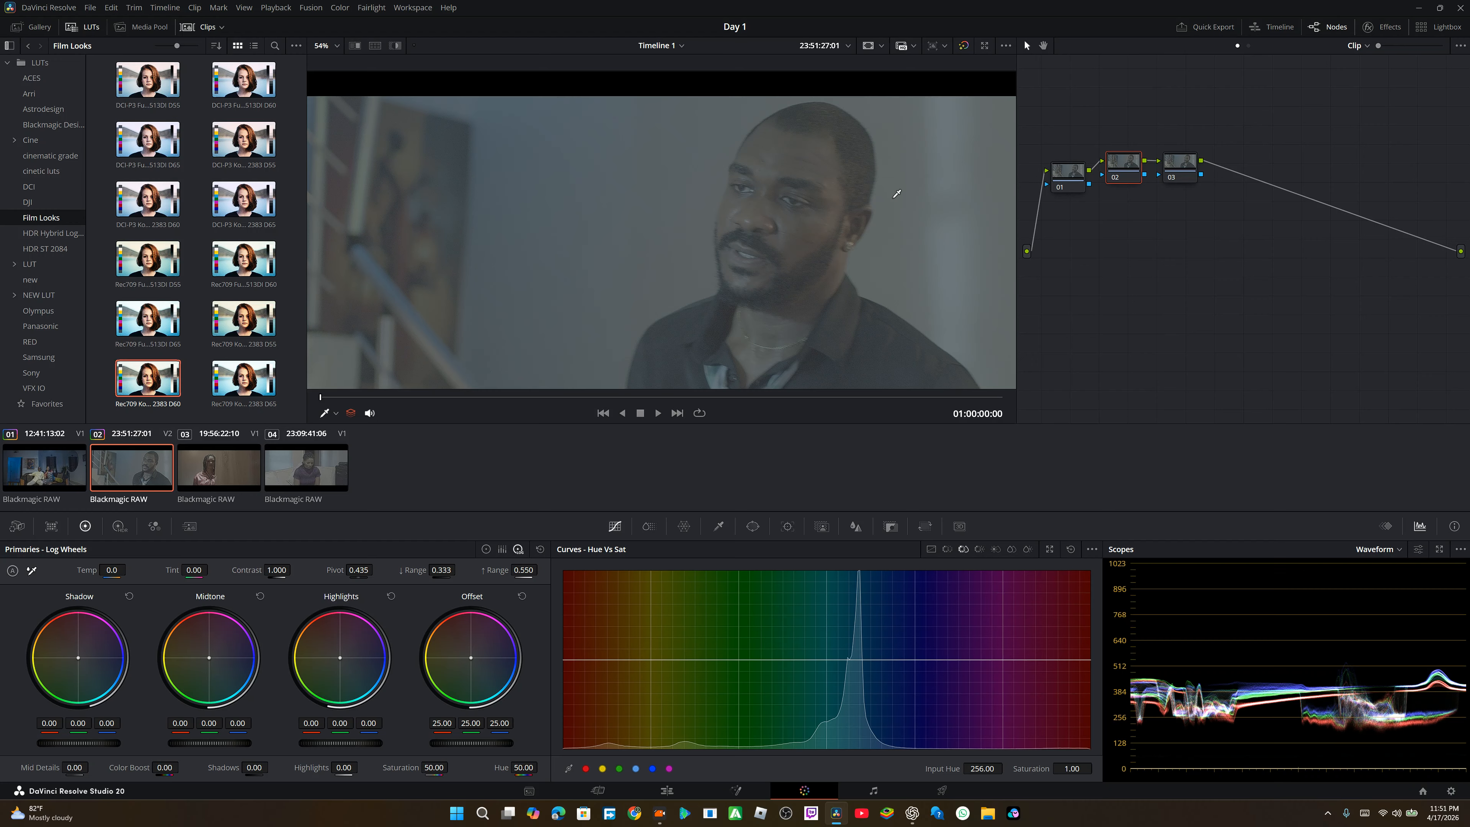
scroll(896, 194, "down", 5)
scroll(897, 194, "up", 3)
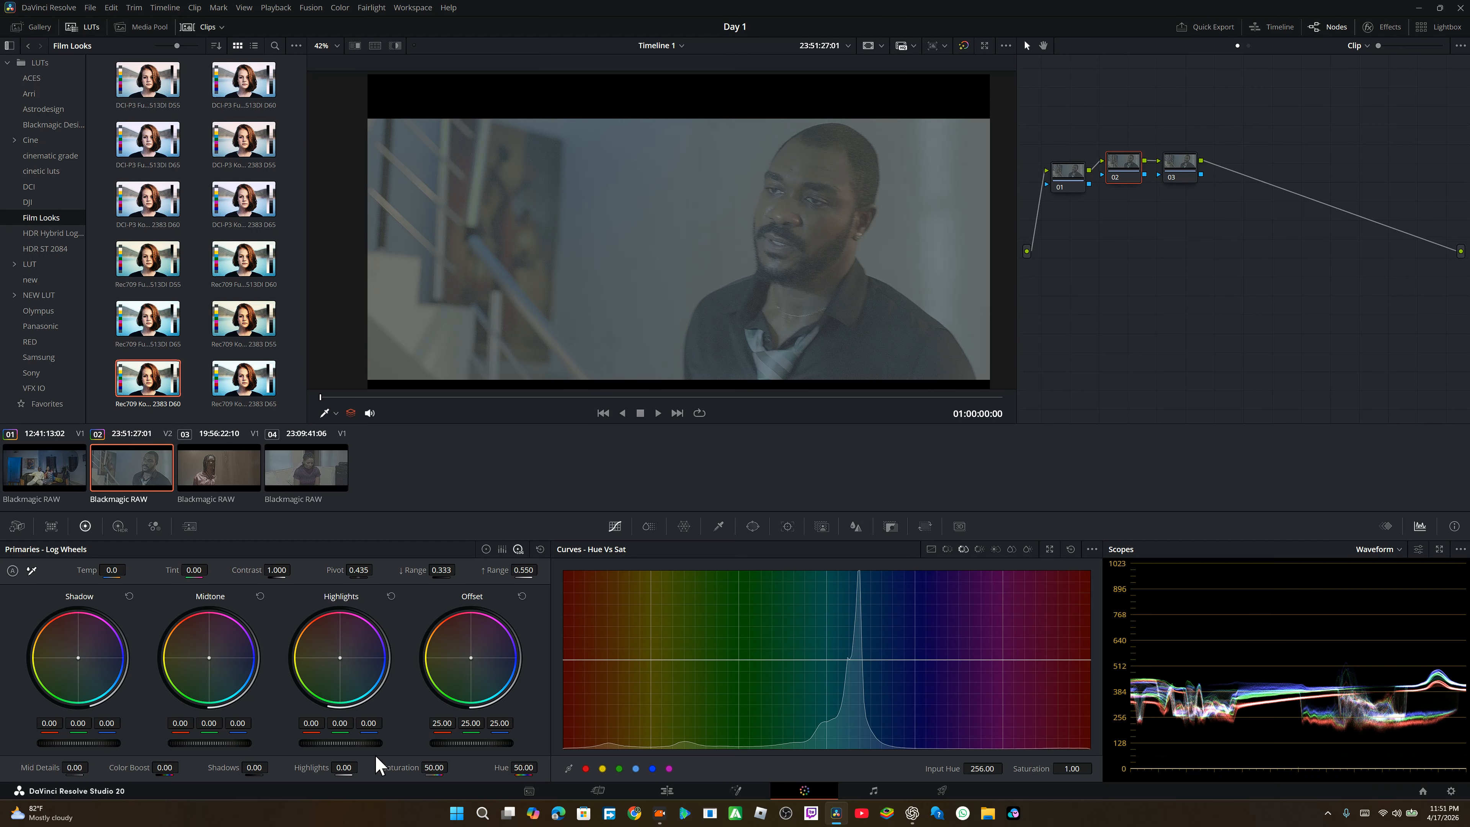
Balance the exposure on node 02 with Offset at 7.55, Gain at 1.21, Gamma at 0.02 and Lift at -0.03
left_click_drag(495, 743, 316, 744)
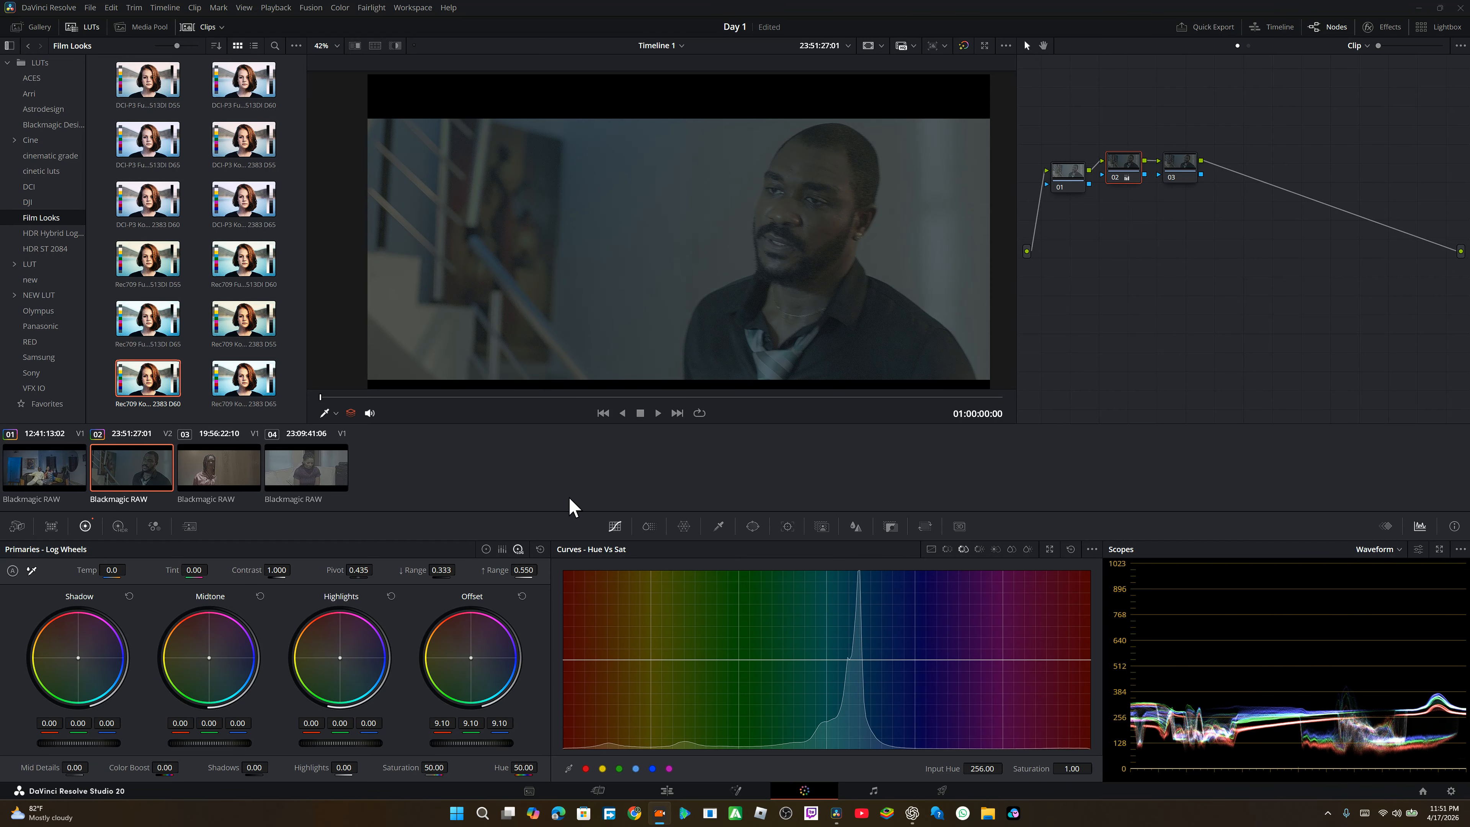
mouse_move(477, 744)
left_mouse_down()
mouse_move(428, 743)
mouse_move(460, 744)
left_mouse_up()
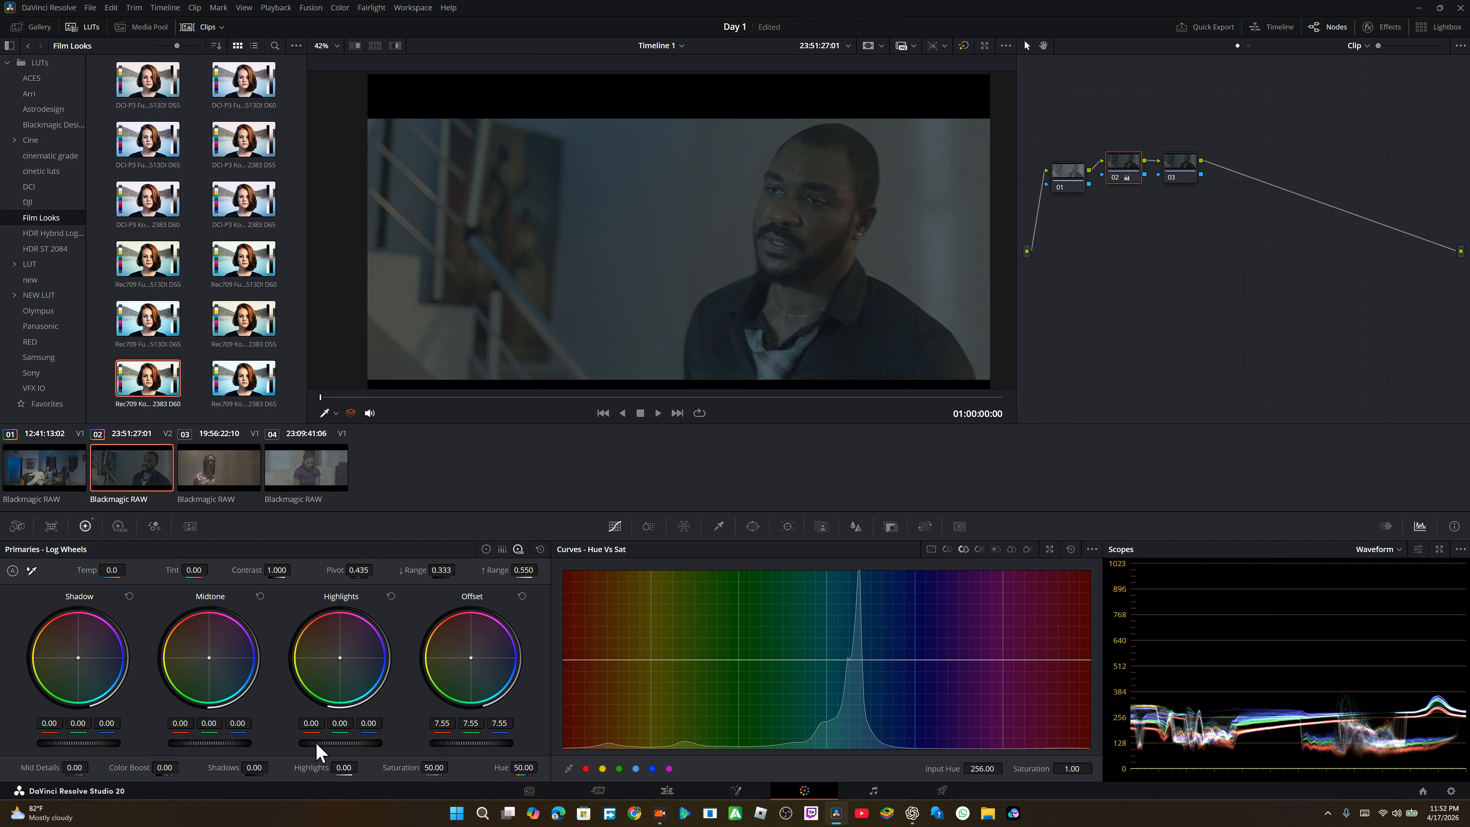
left_click(486, 549)
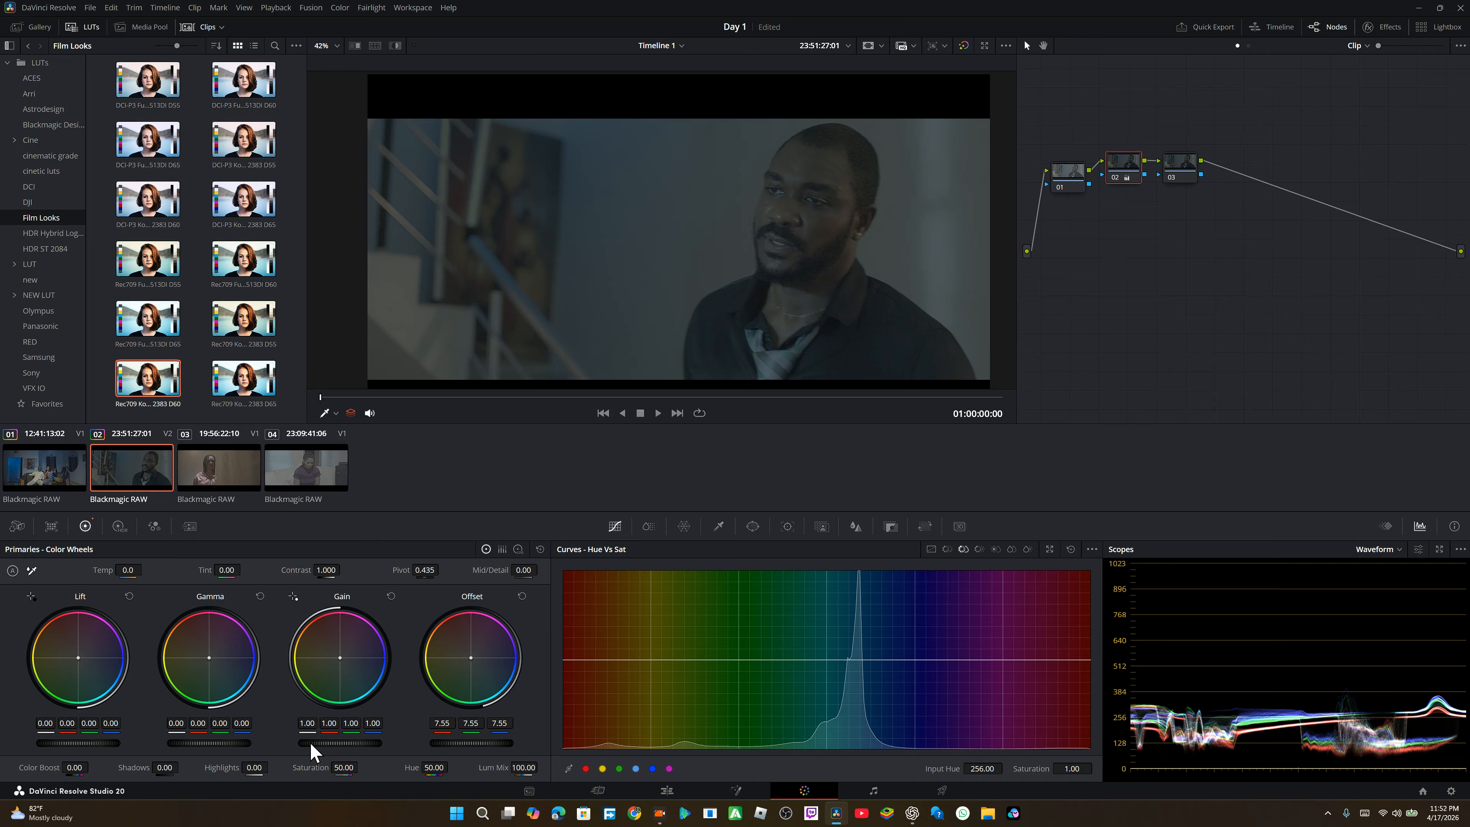
left_click_drag(341, 743, 375, 743)
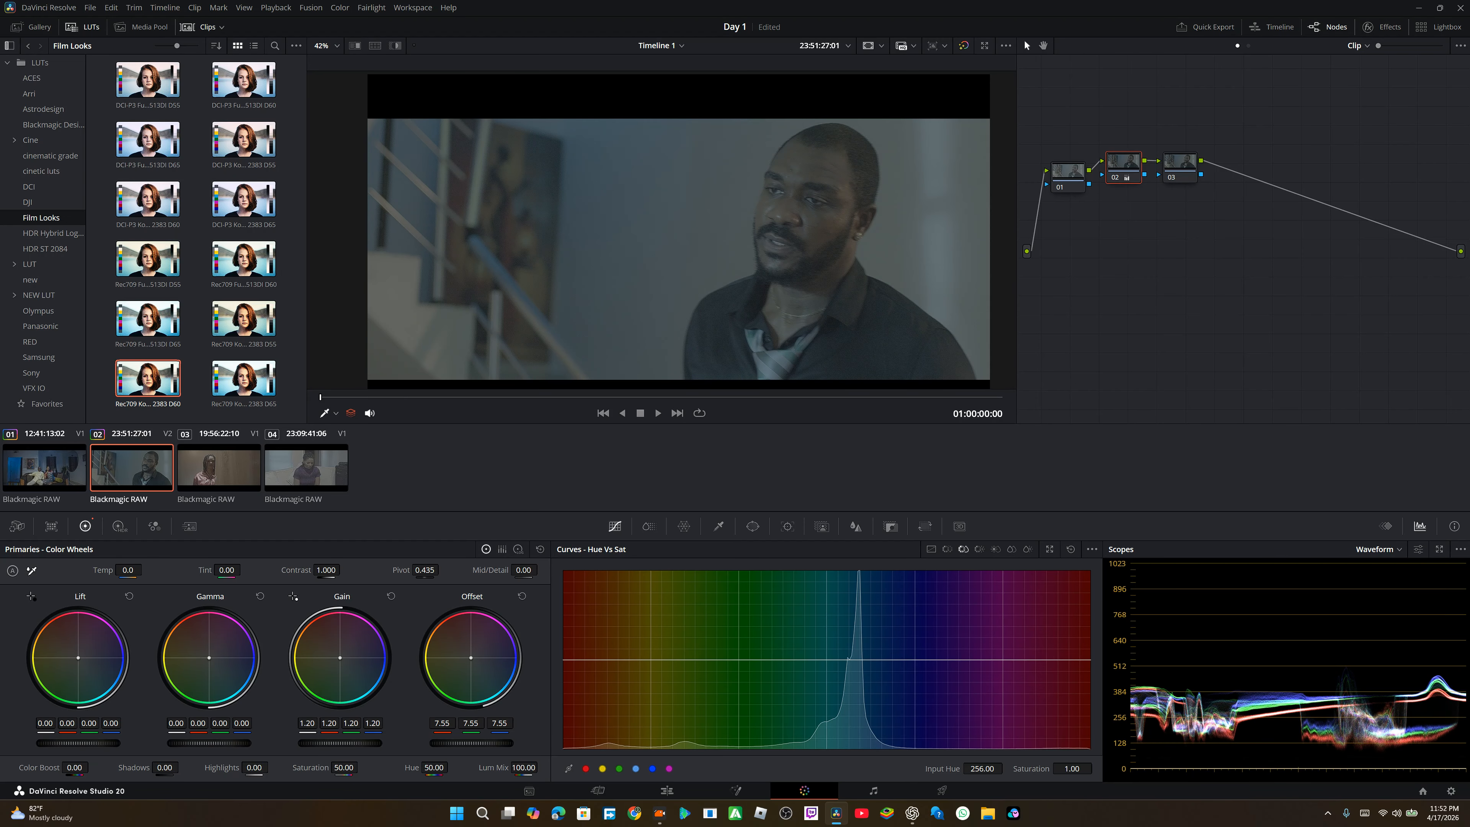
left_click_drag(375, 743, 376, 743)
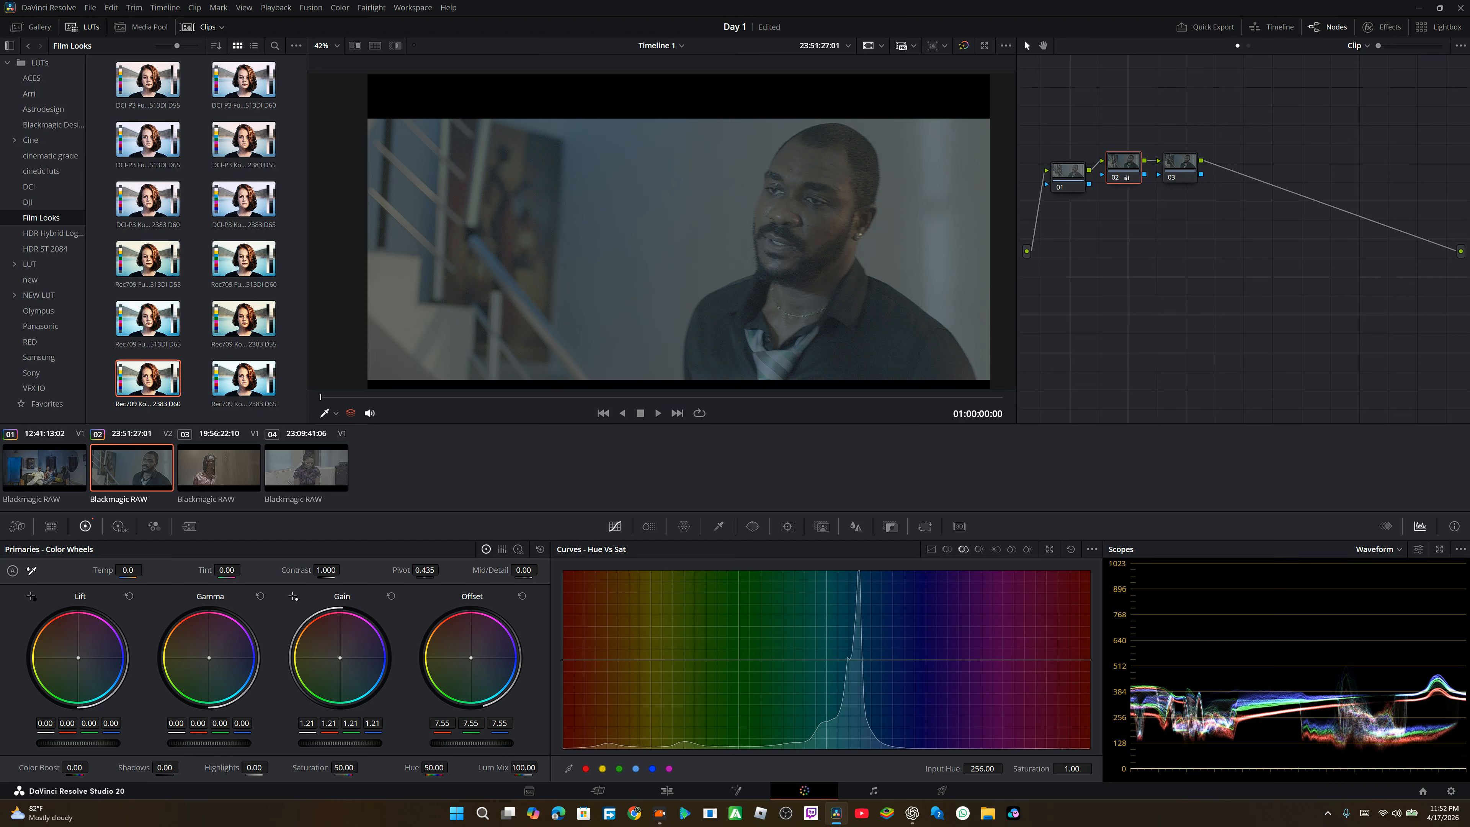
left_click_drag(209, 743, 213, 743)
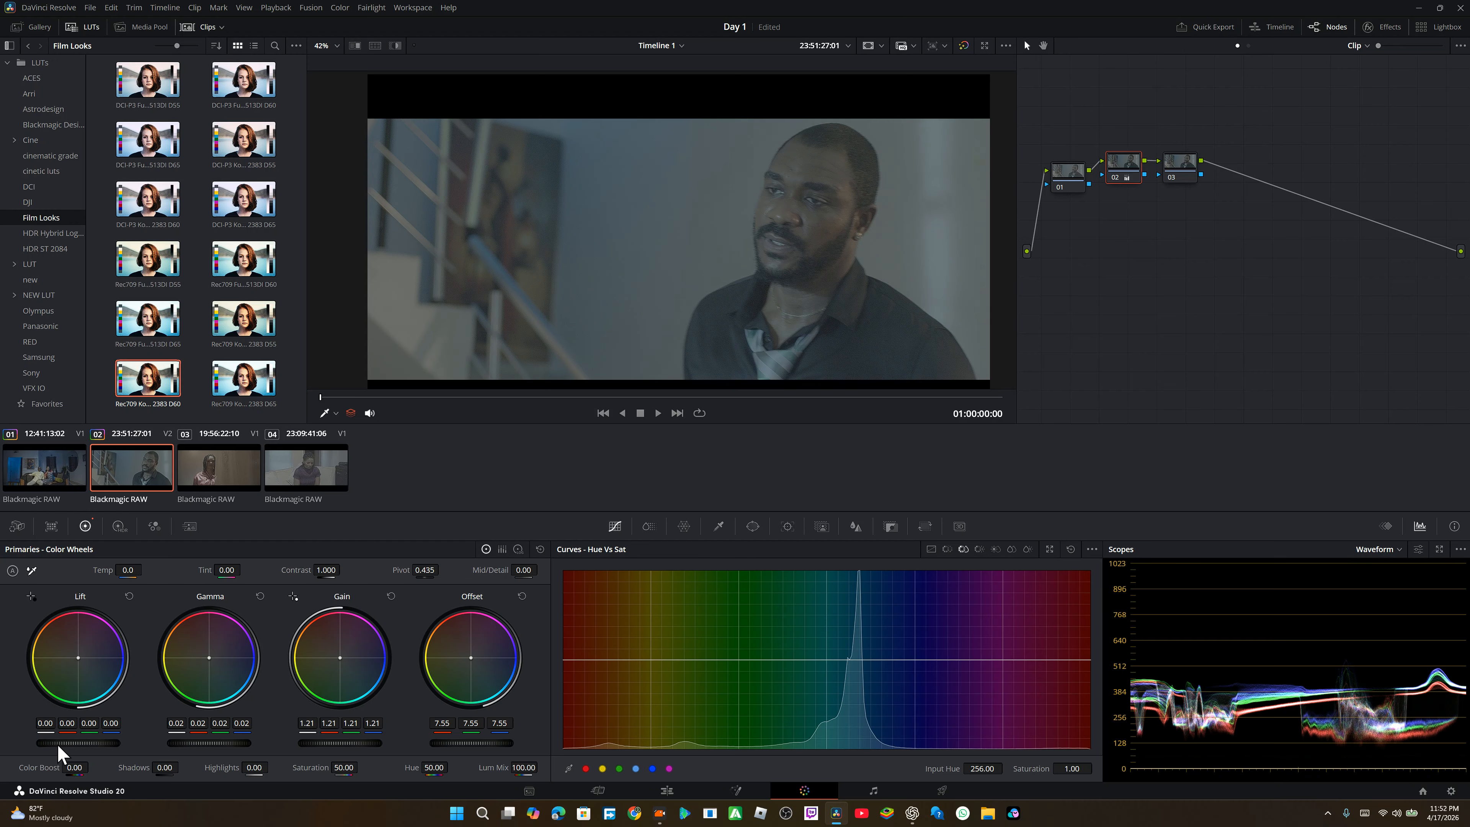
left_click_drag(67, 742, 64, 742)
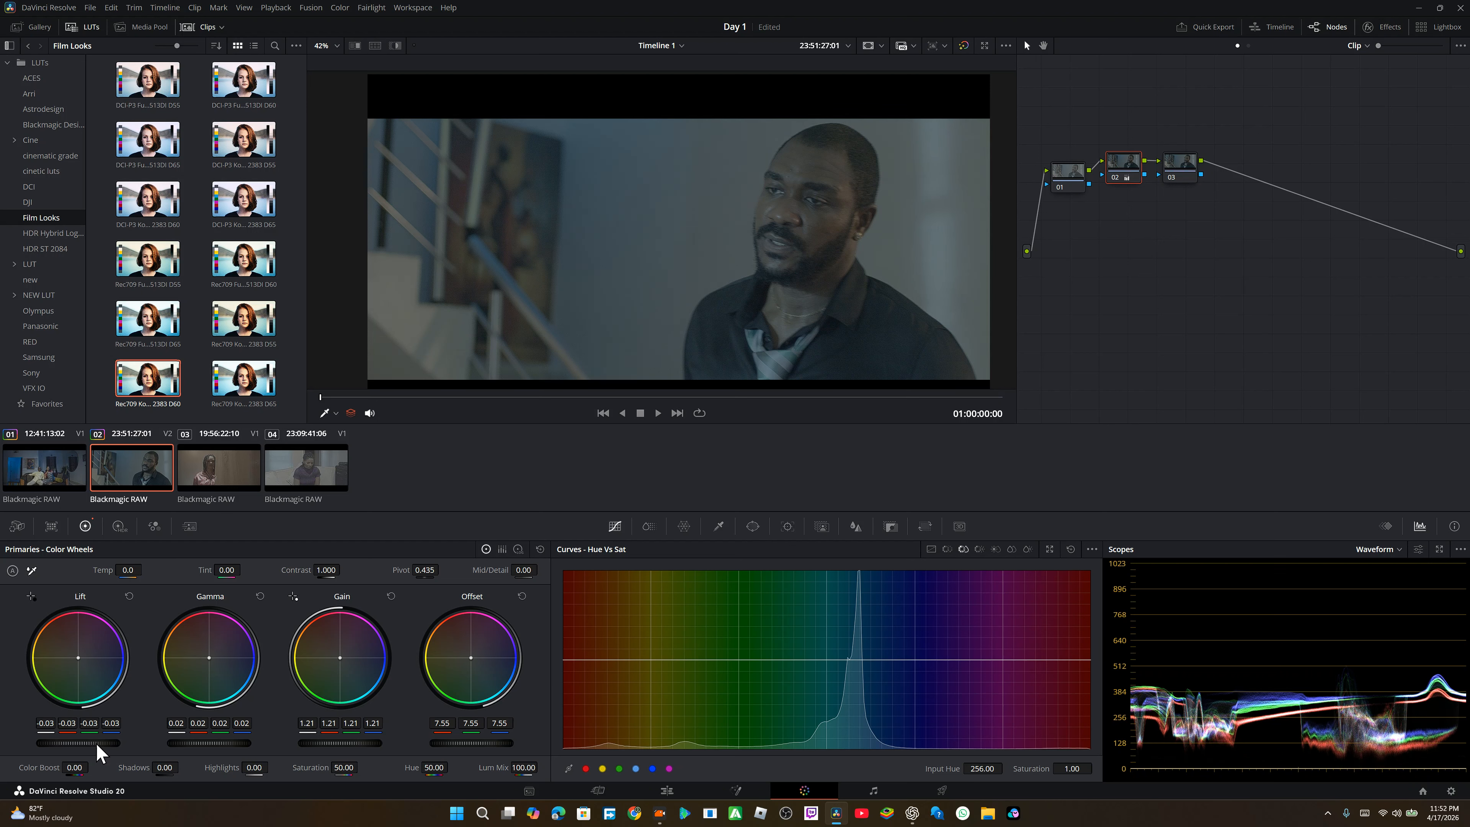
Compare the shot with node 02 disabled and enabled, and make node 03 the active node
left_click(1117, 183)
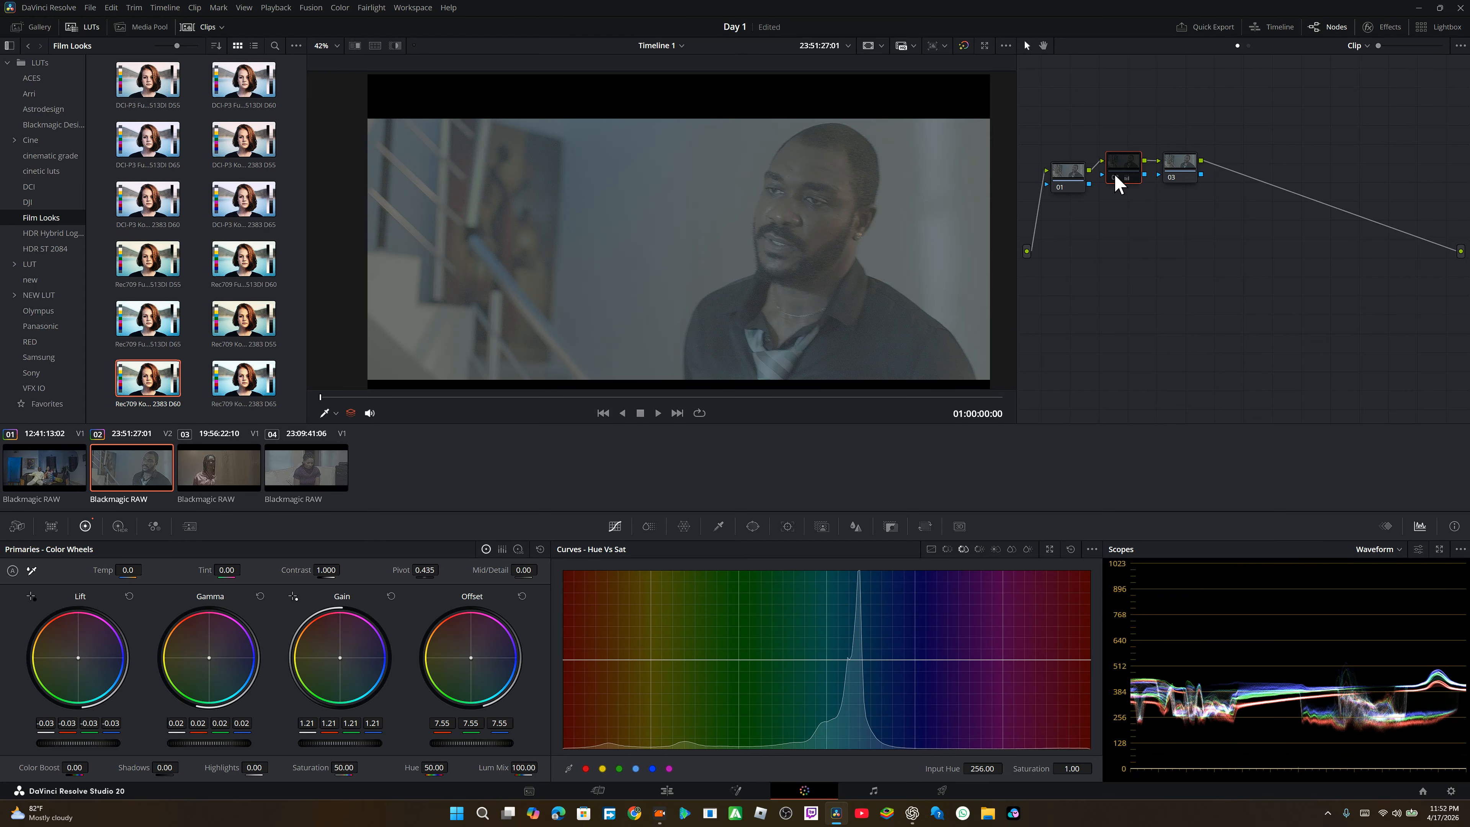
left_click(1117, 183)
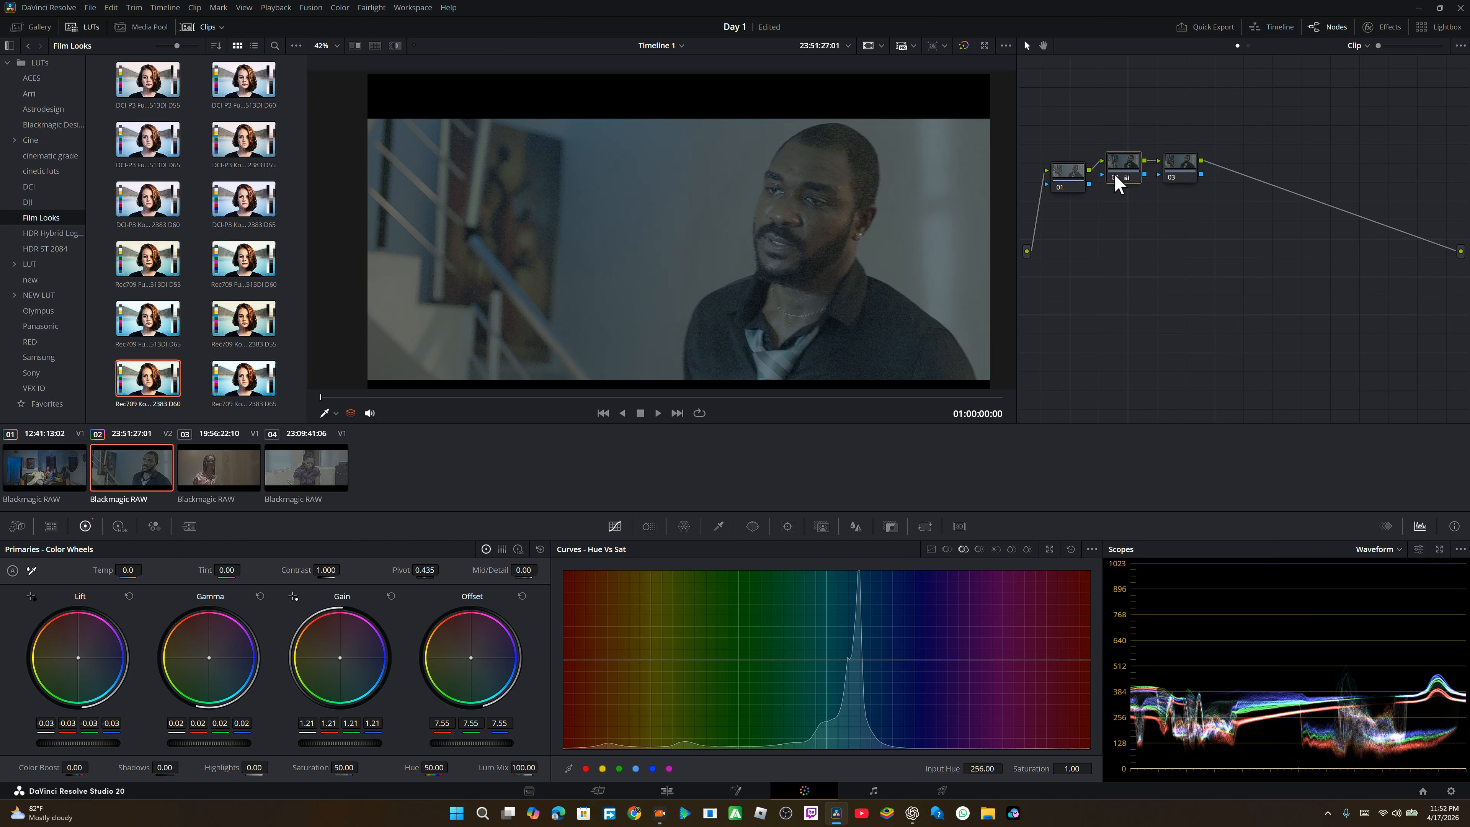
left_click(1172, 174)
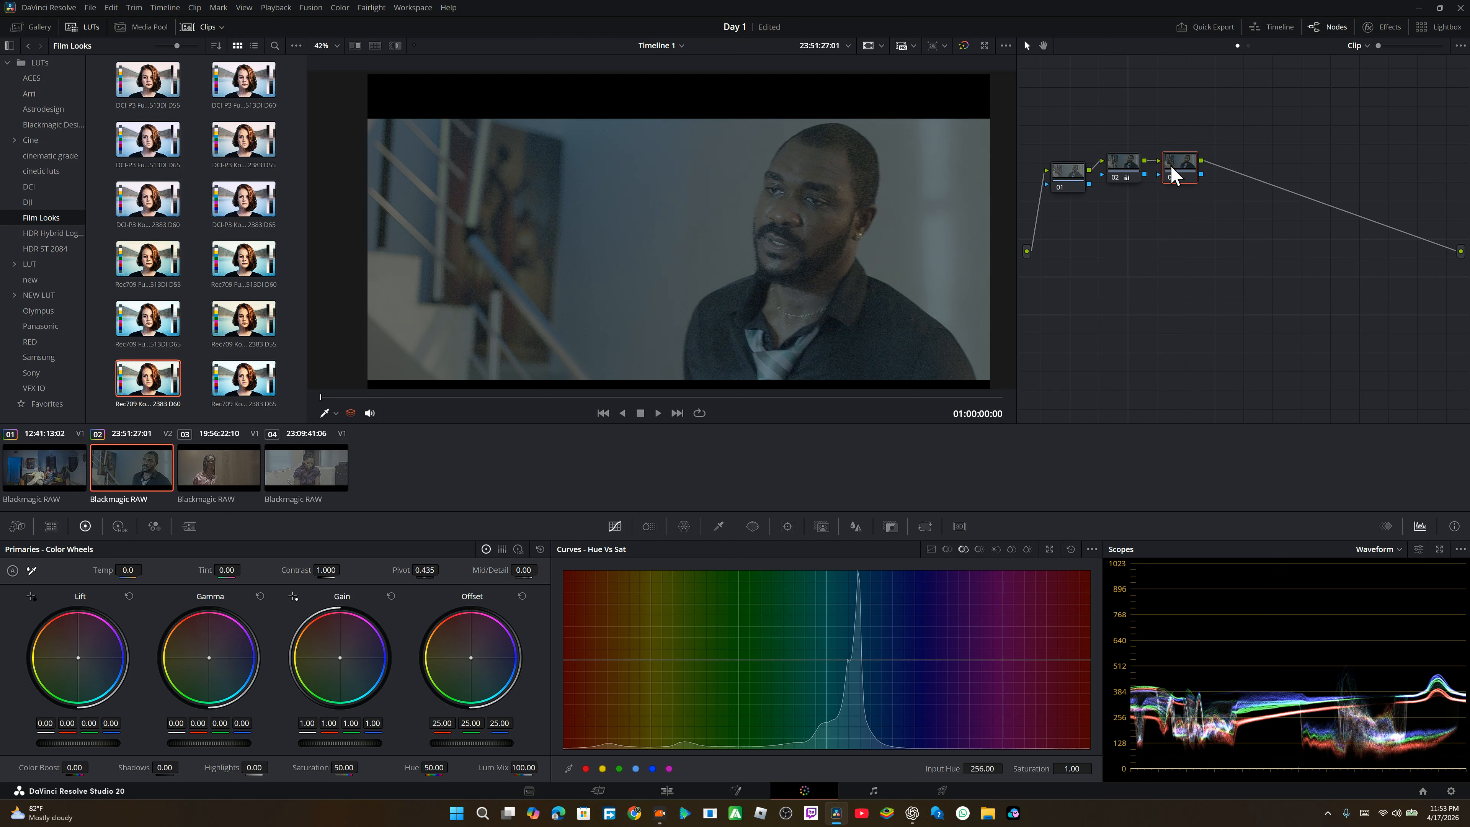
Set node 03's Contrast to 1.216 and Pivot to 0.155
left_click(1056, 183)
left_click(1056, 183)
key("ctrl+s")
left_click_drag(326, 570, 402, 570)
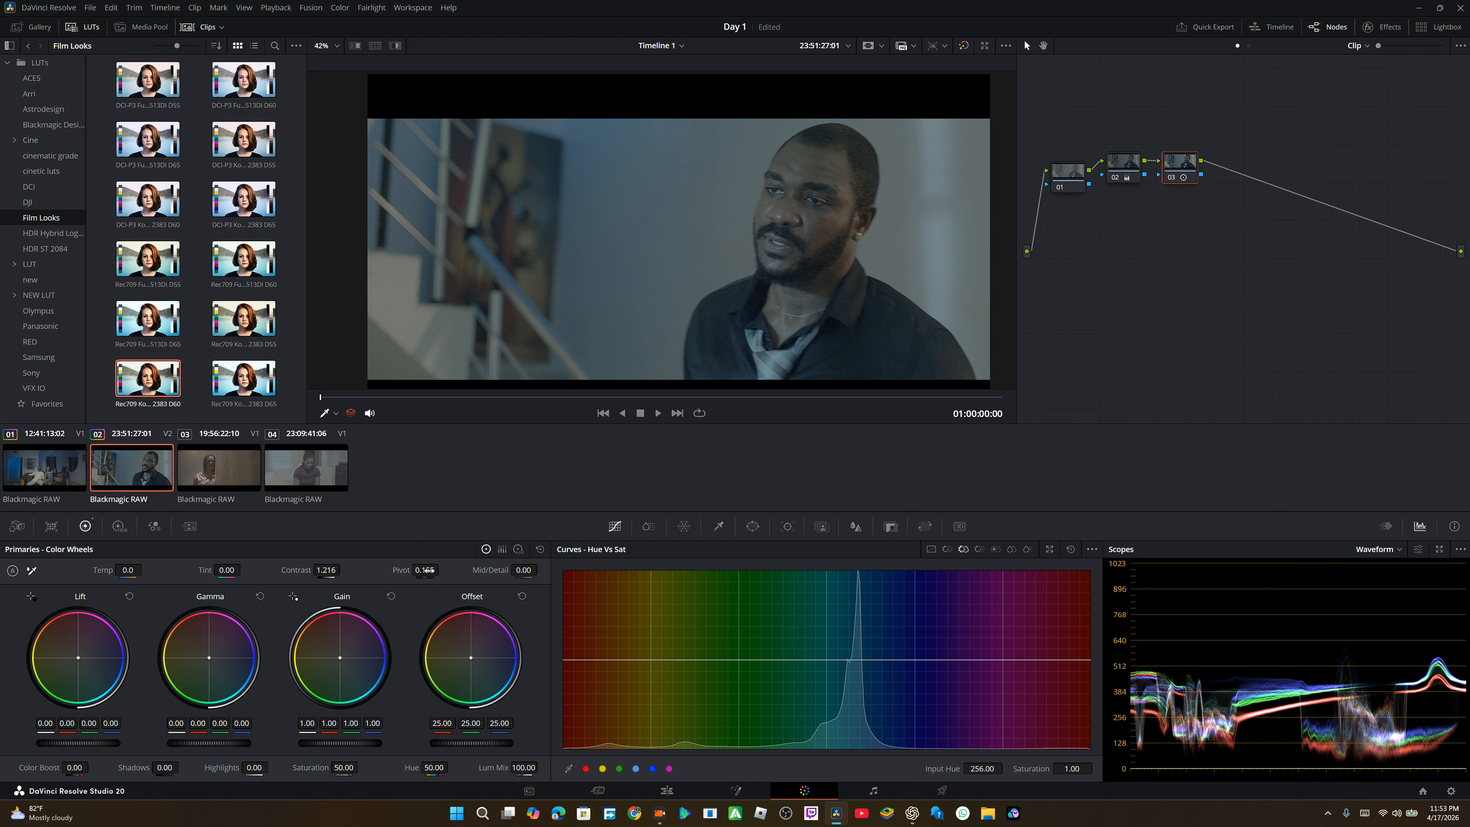
Compare the shot with node 03 disabled and enabled, and examine it full screen at the clip's start and at 01:00:18:19
left_click(1174, 179)
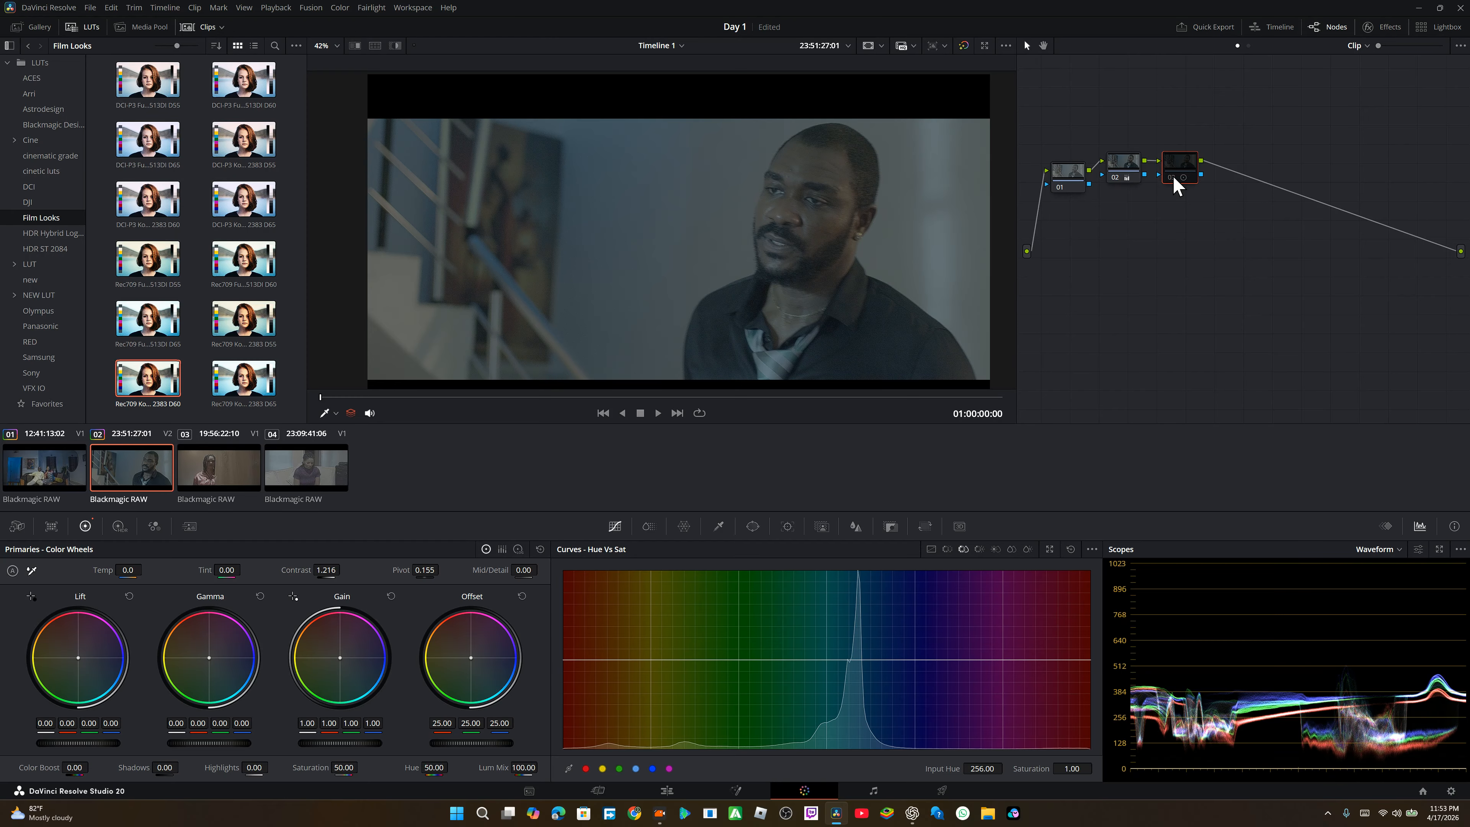
left_click(1175, 179)
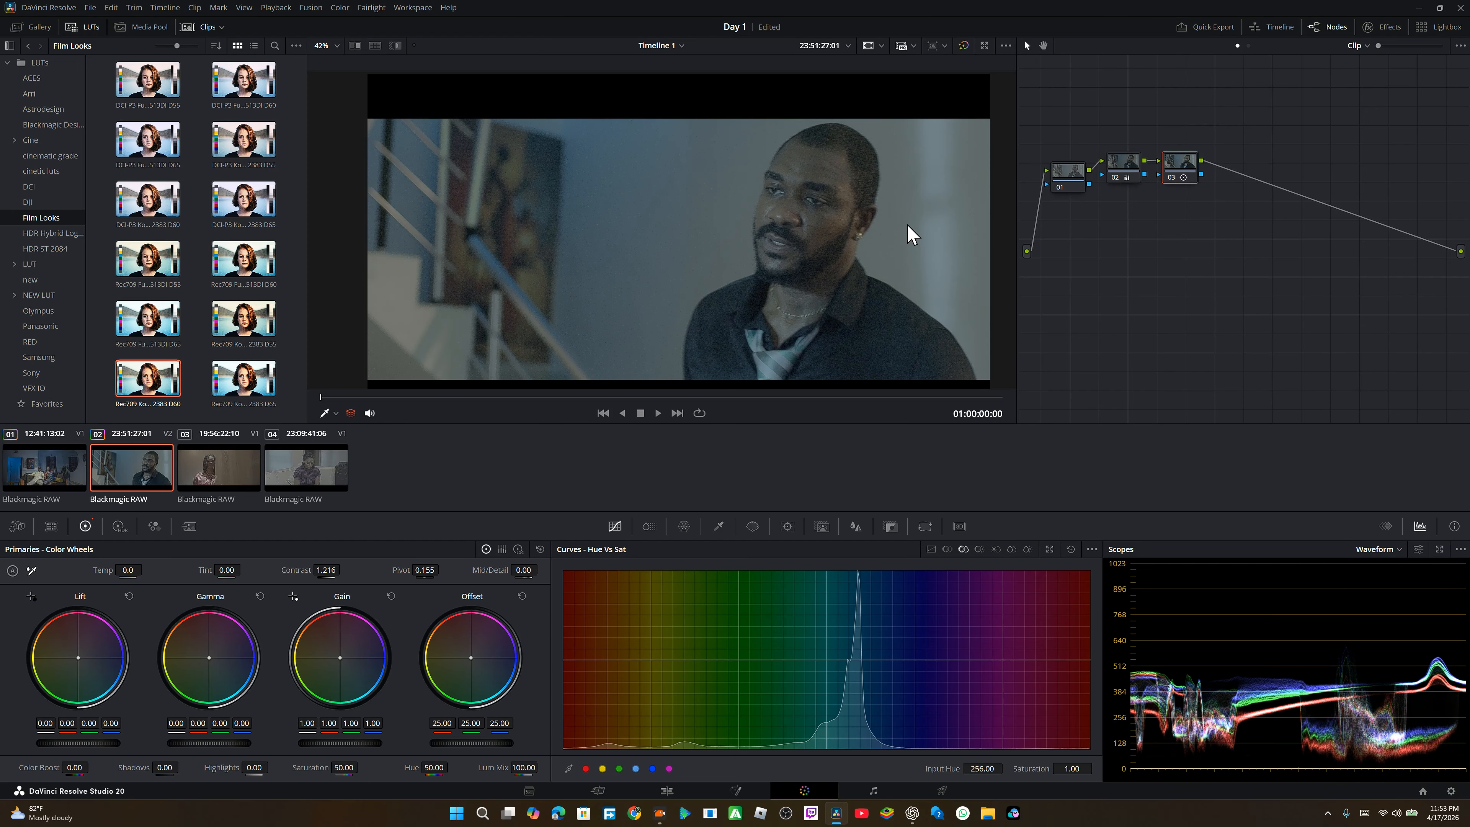
key("p")
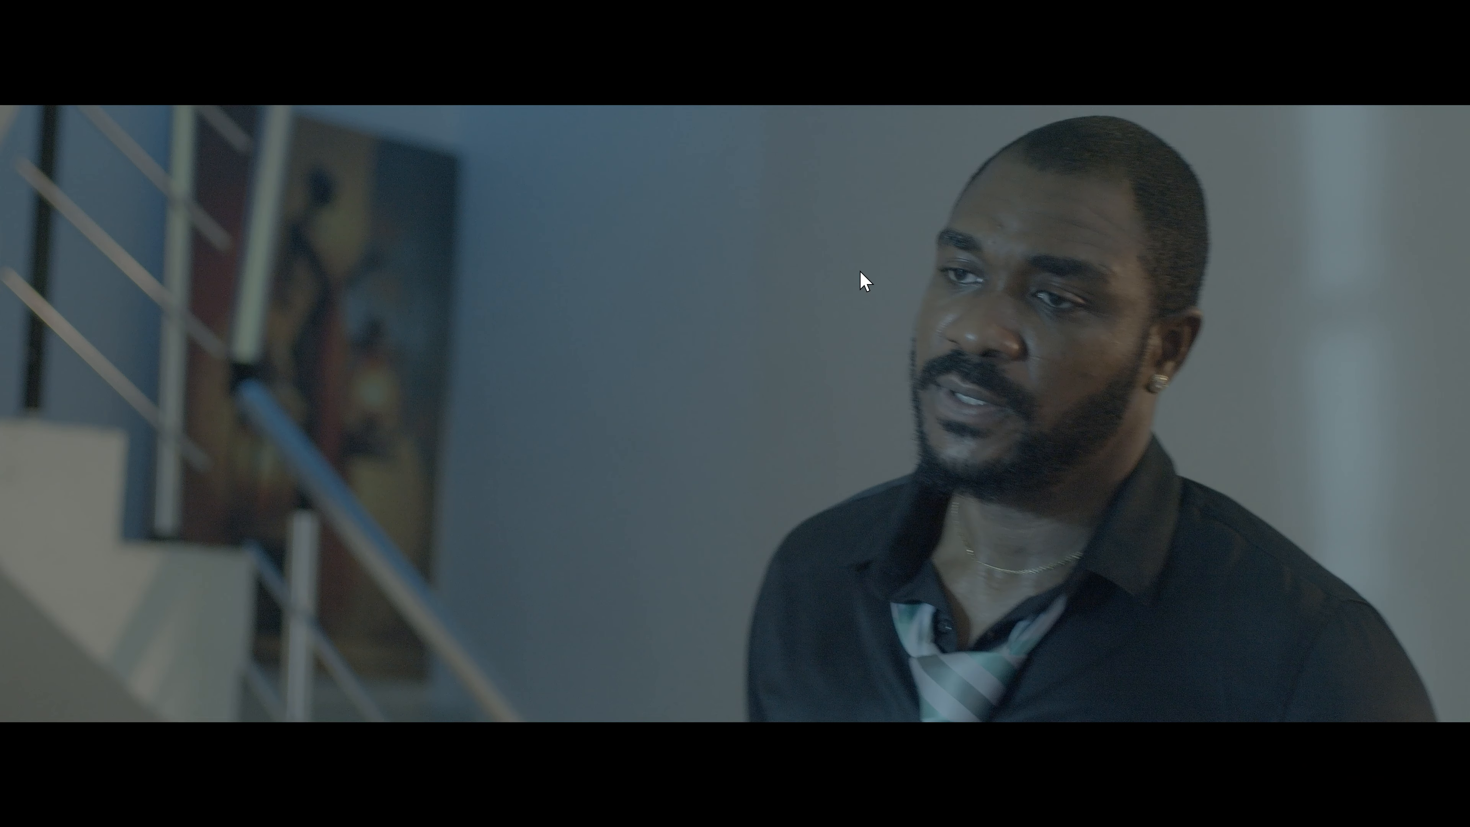
mouse_move(725, 725)
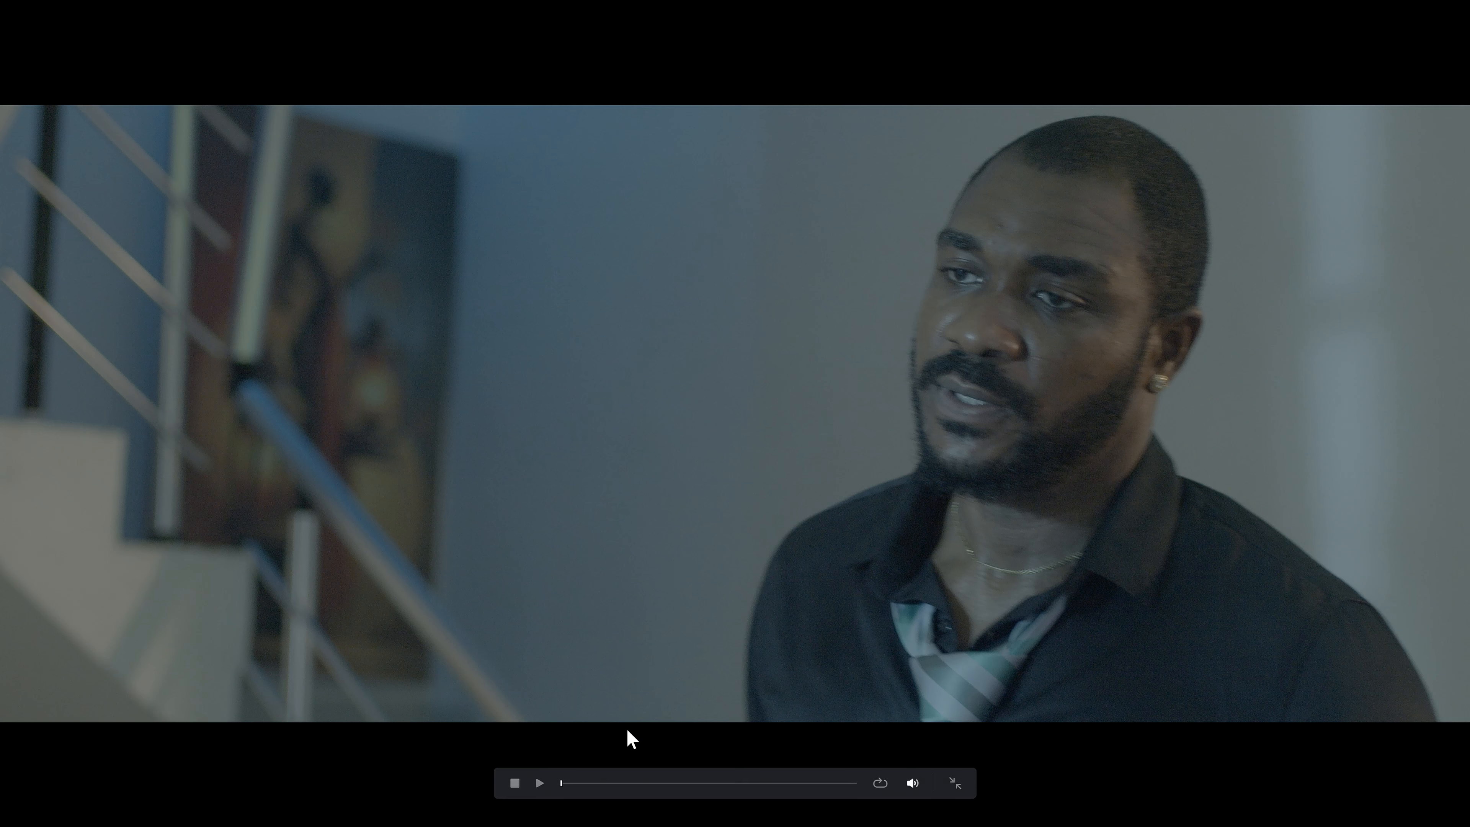
key("p")
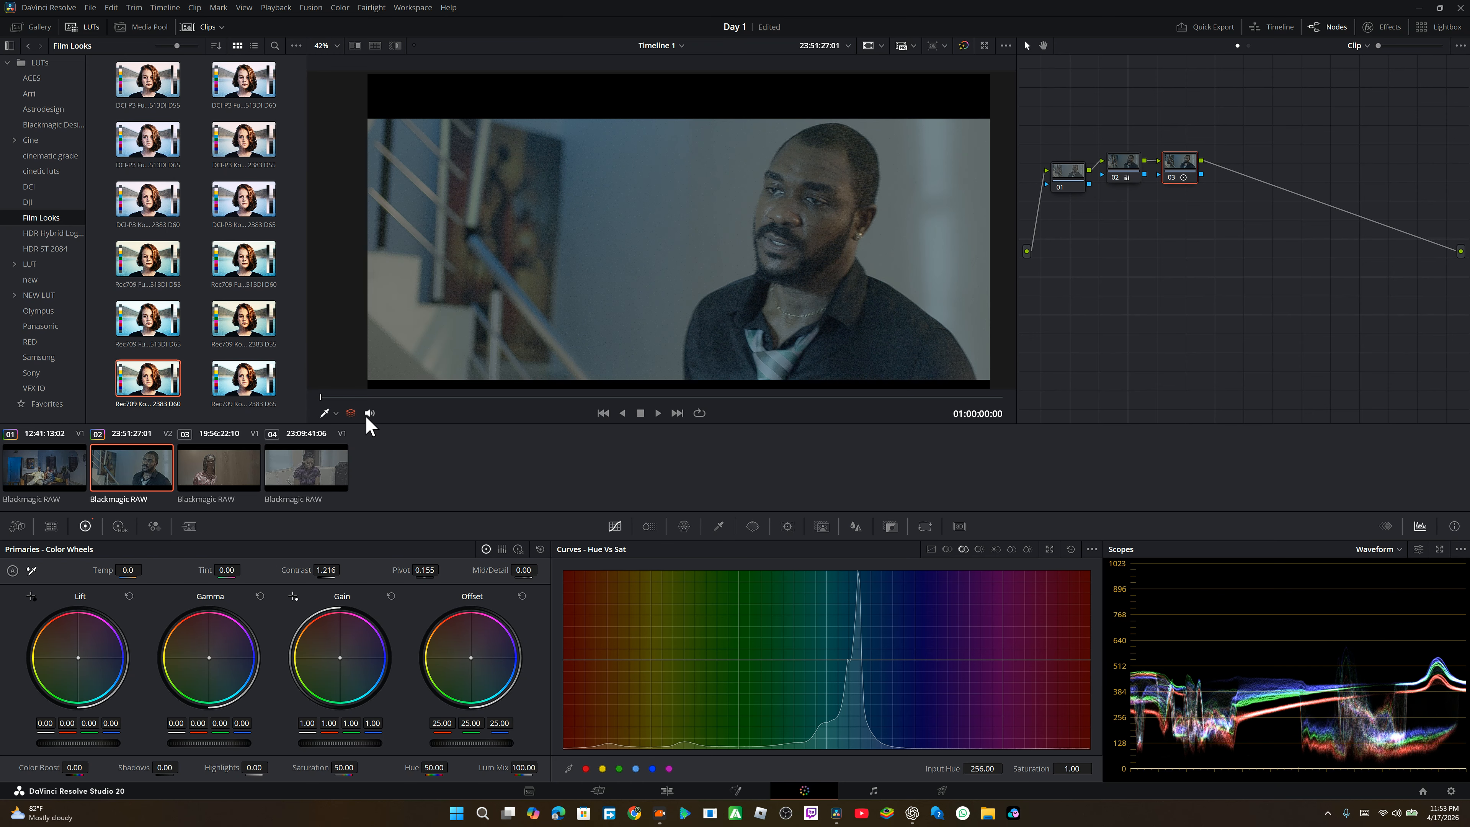
left_click_drag(348, 398, 409, 411)
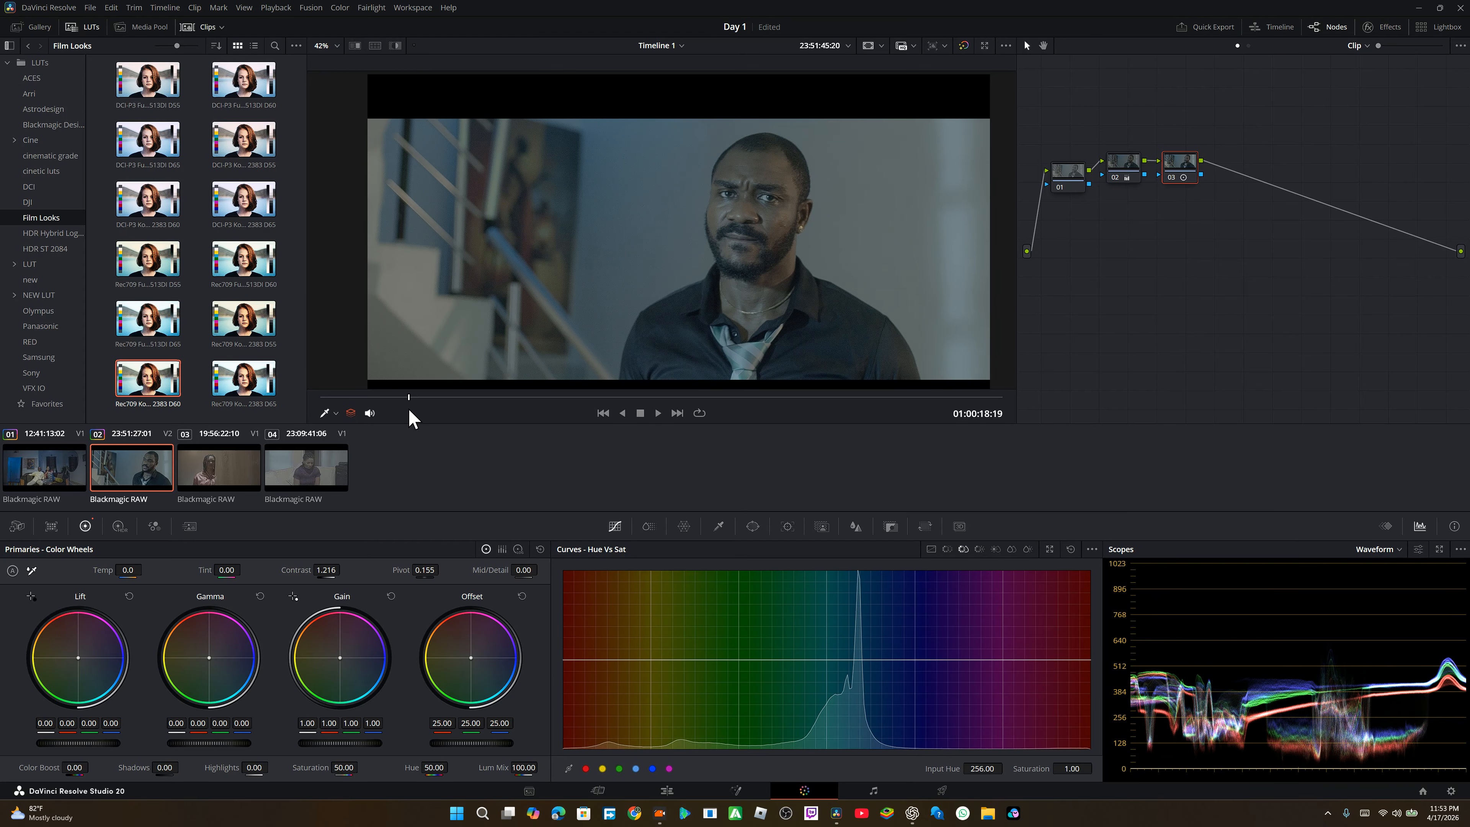
key("ctrl+f")
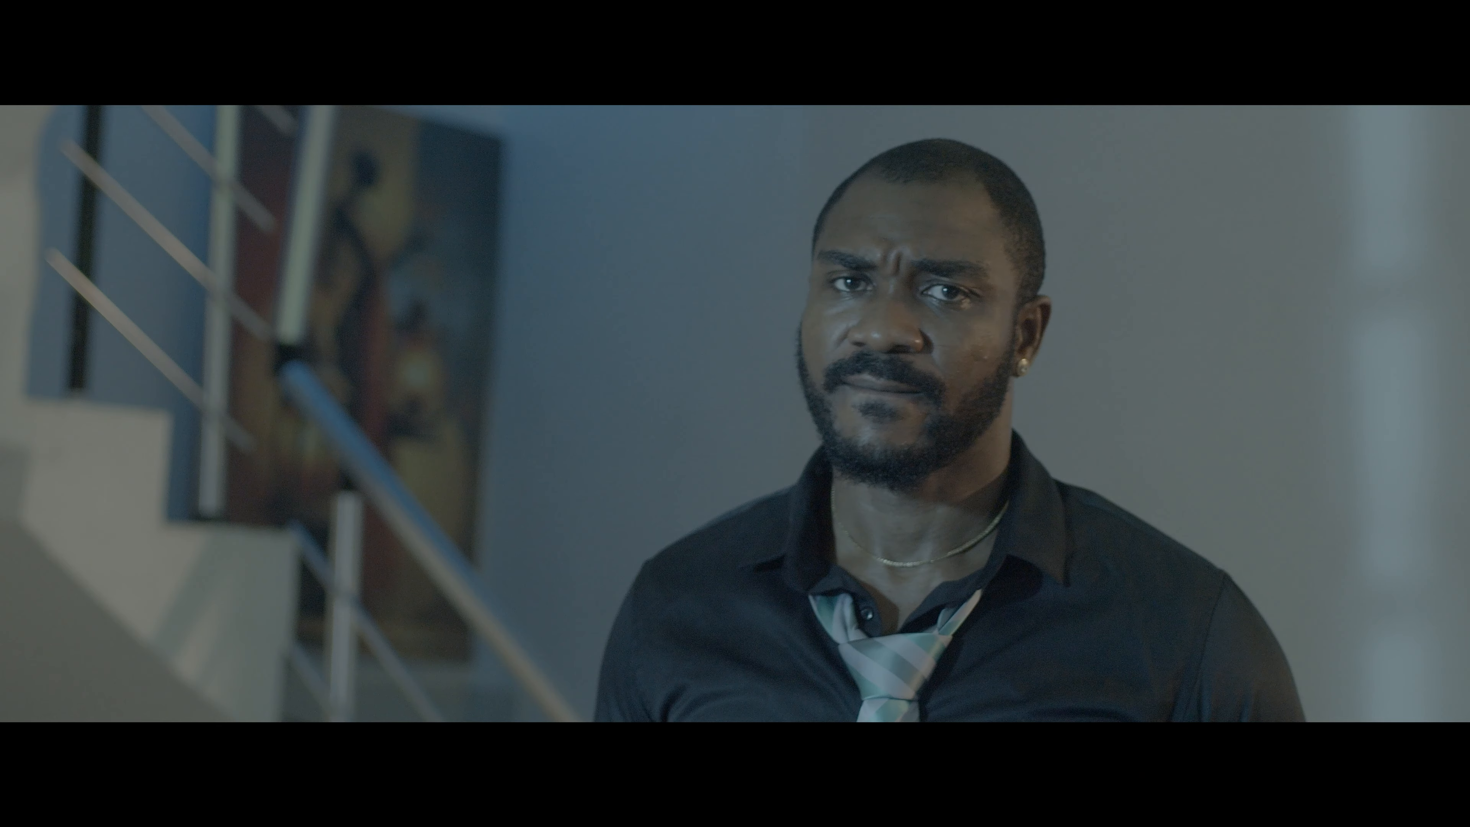
key("ctrl+f")
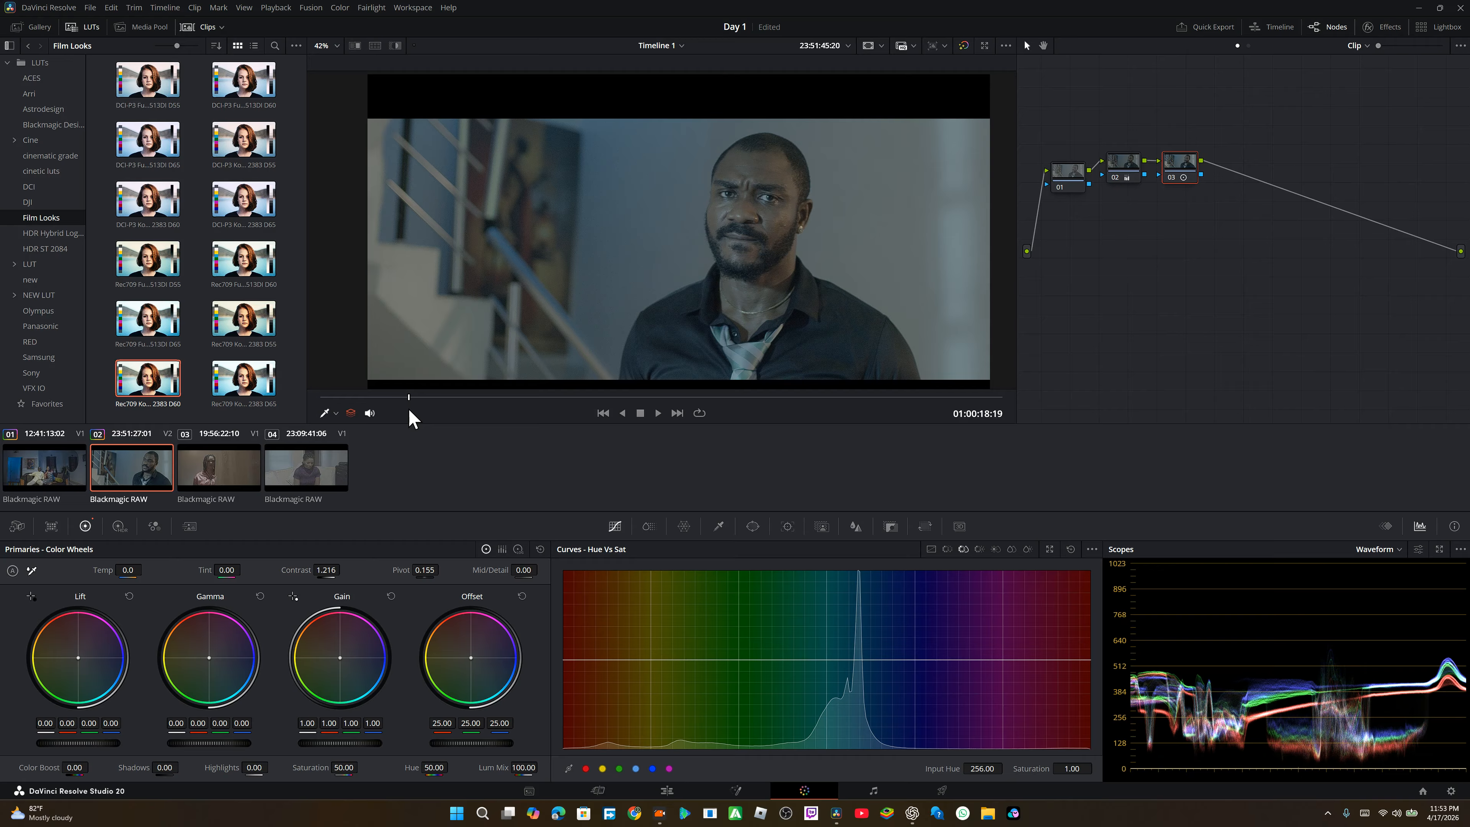
left_click(1172, 178)
left_click(1172, 178)
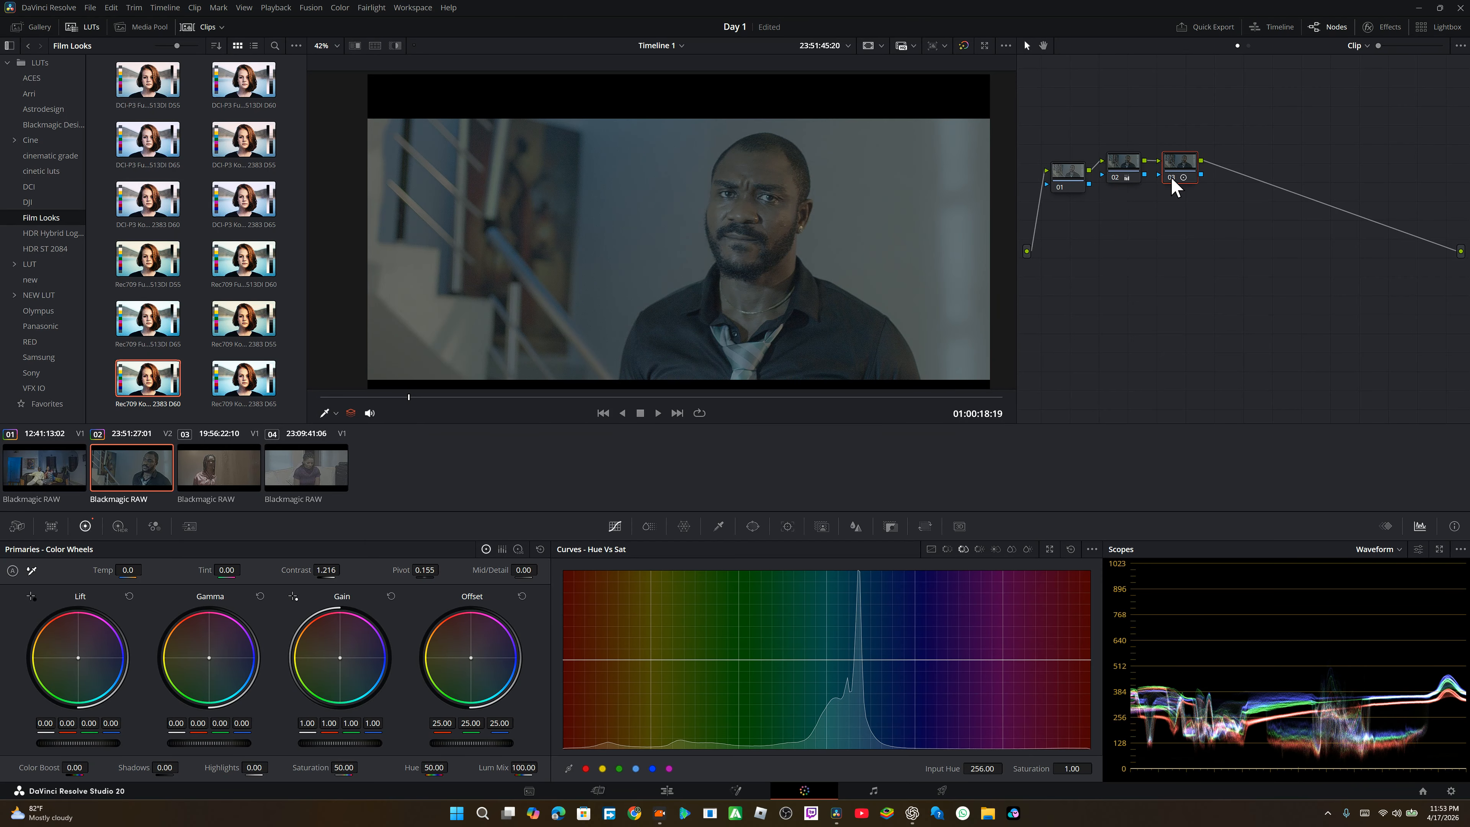
Add a serial node after node 03 and strongly raise its Saturation
right_click(1173, 180)
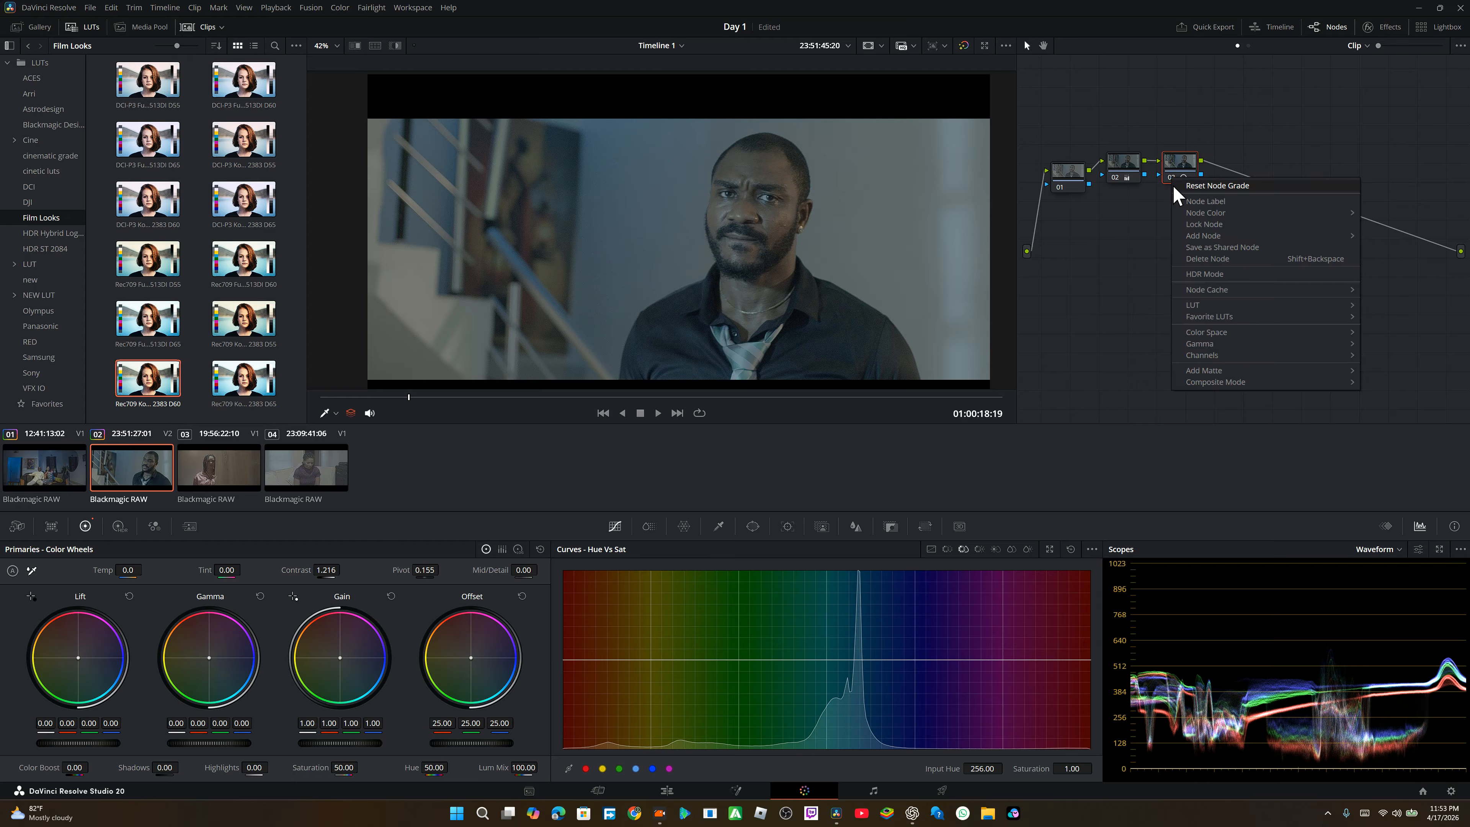
mouse_move(1197, 237)
left_click(1132, 235)
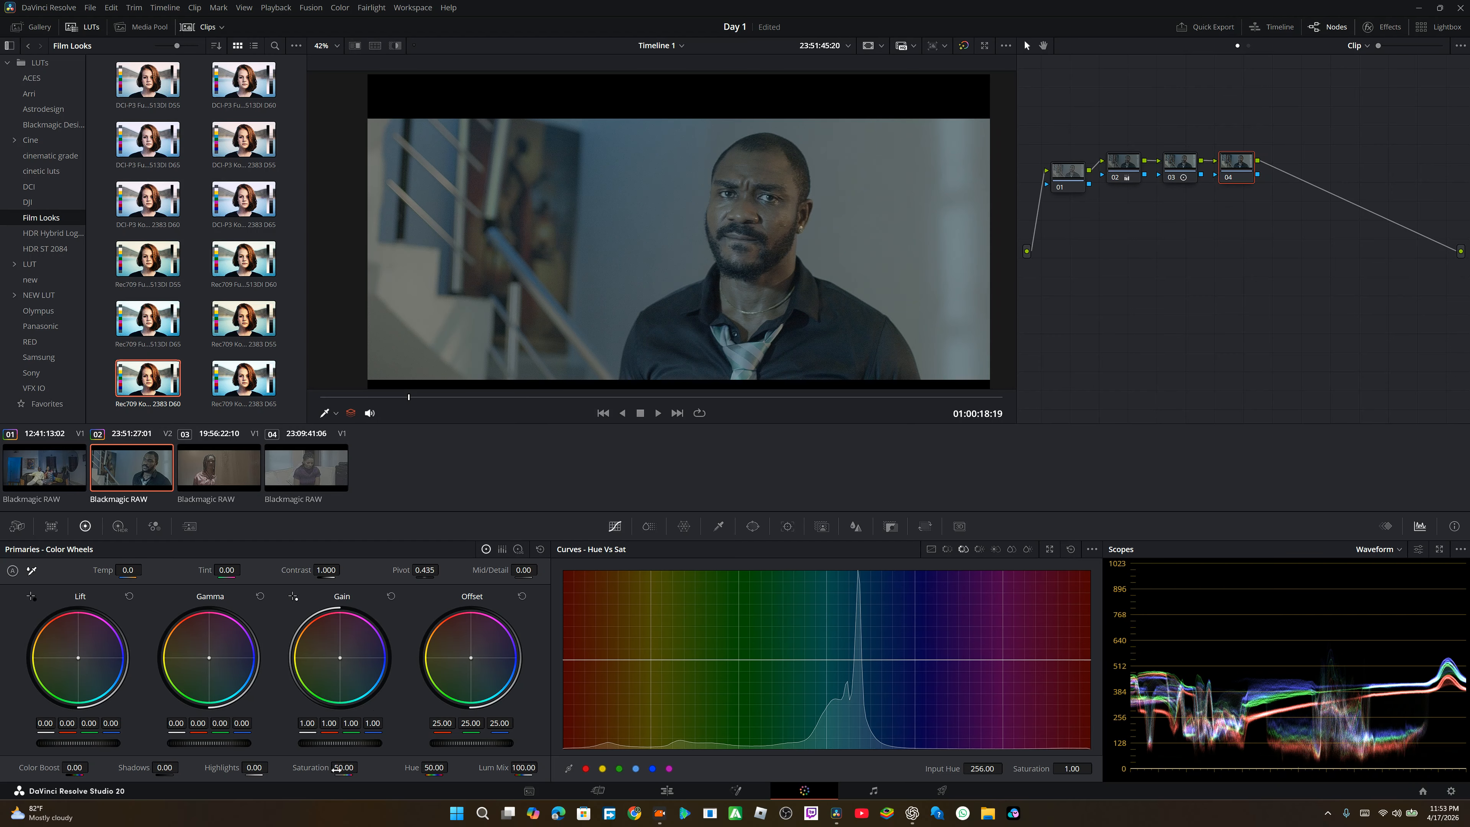
left_click_drag(344, 769, 361, 767)
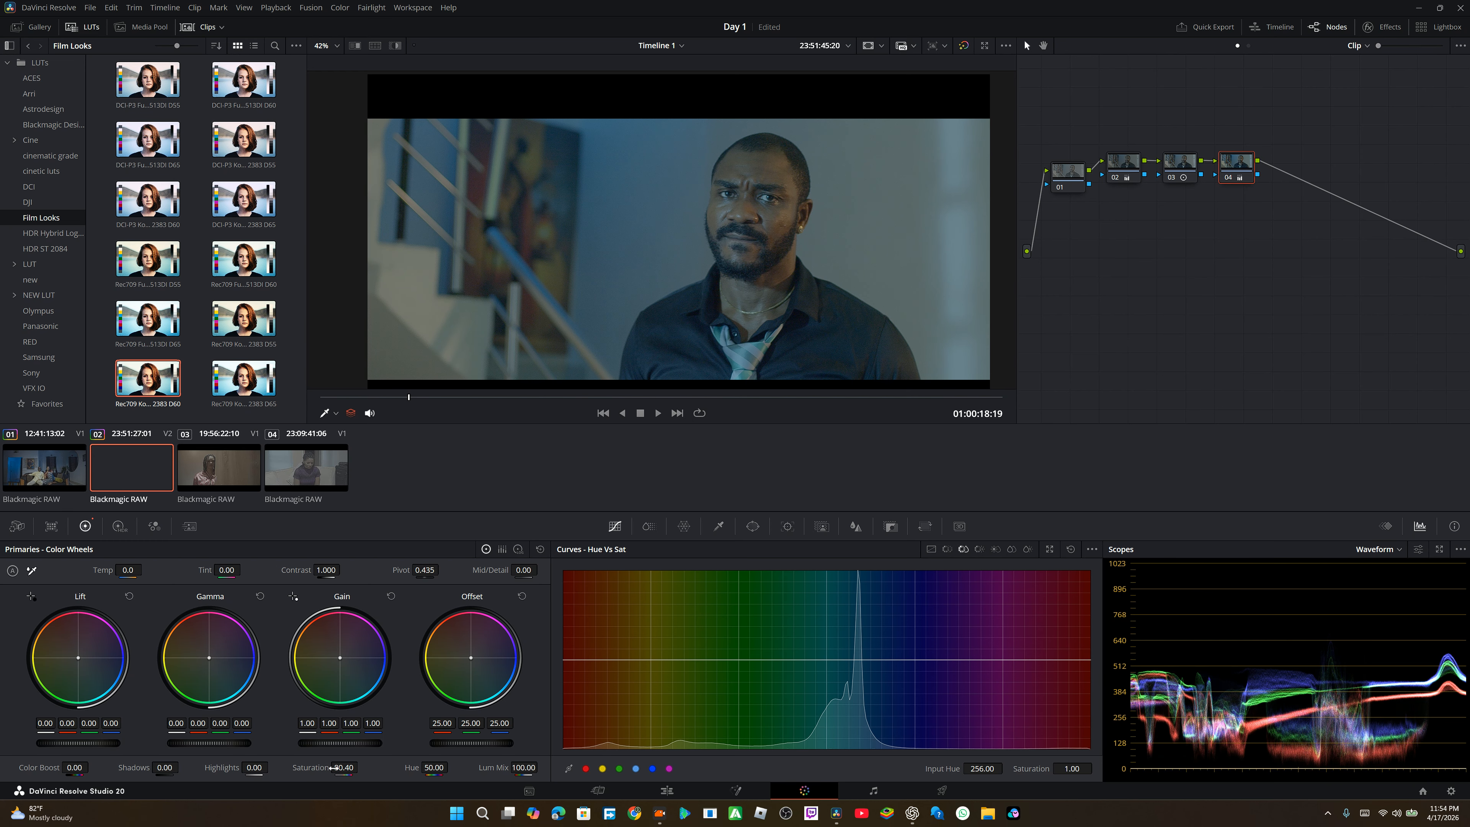
left_click_drag(361, 767, 335, 767)
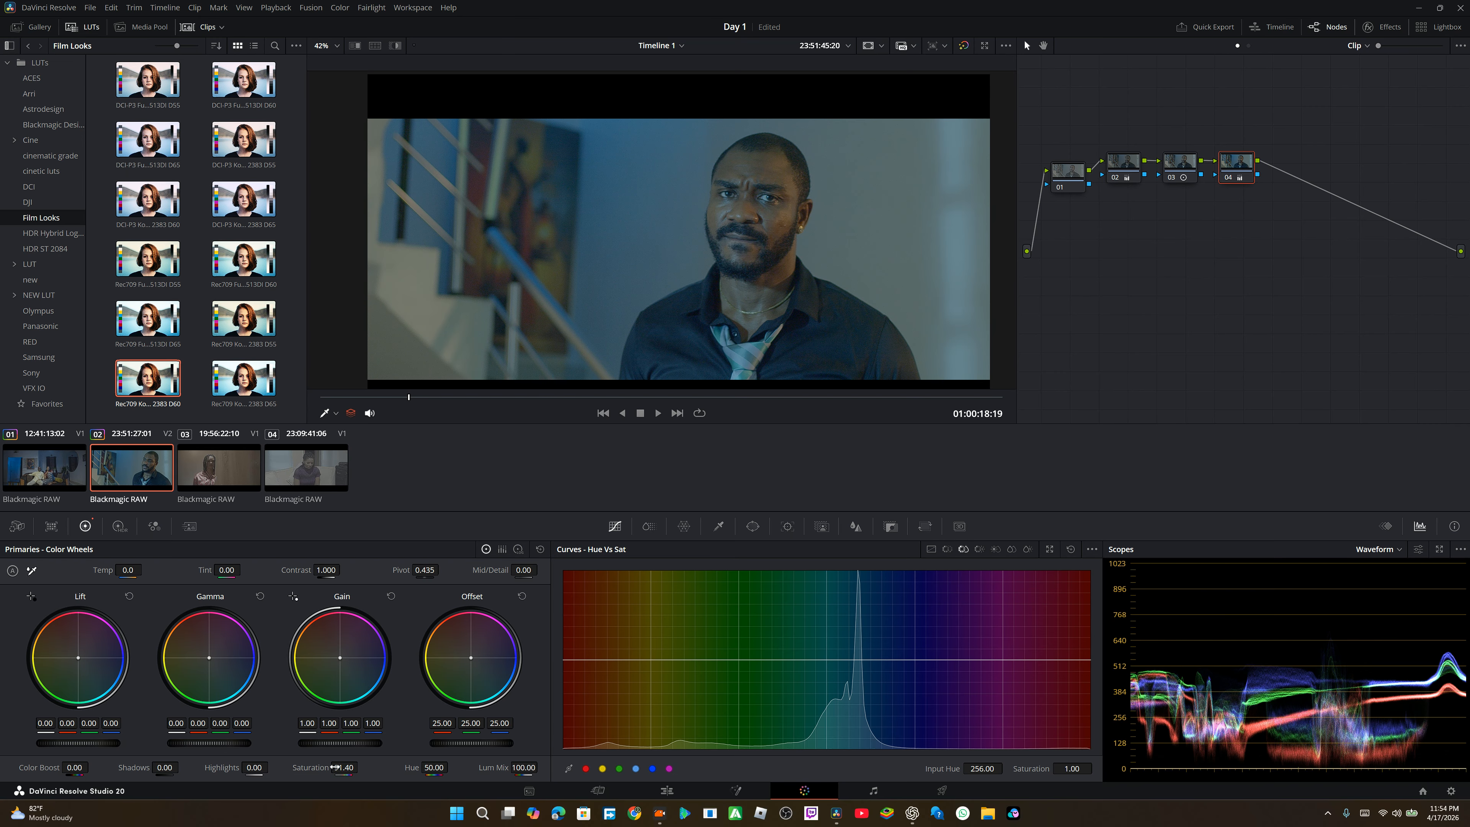
Add another serial node after node 04 and examine the man's face up close
right_click(1234, 183)
mouse_move(1256, 232)
left_click(1157, 232)
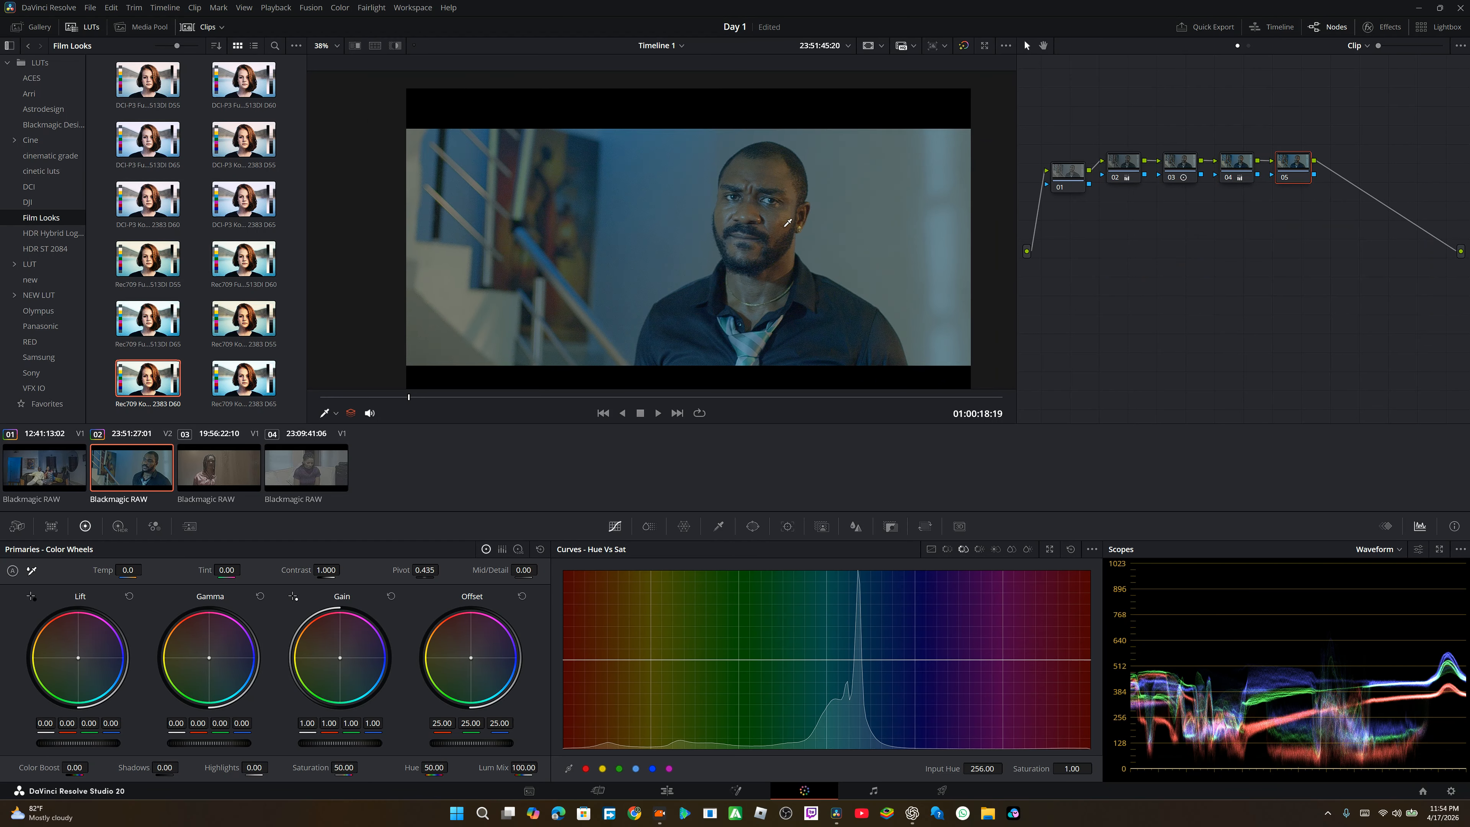
scroll(787, 223, "up", 4)
scroll(788, 223, "down", 2)
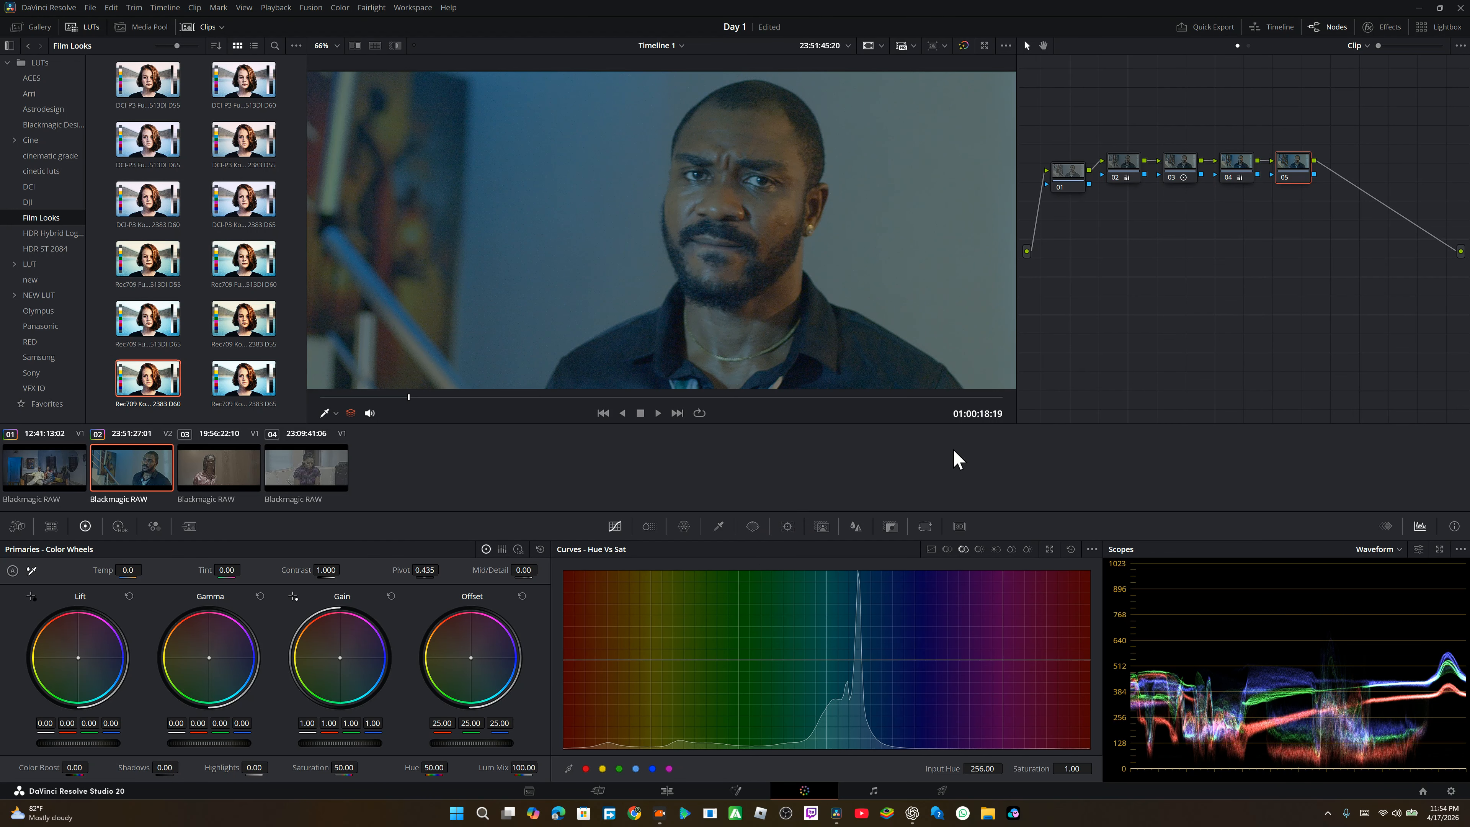
scroll(799, 230, "down", 3)
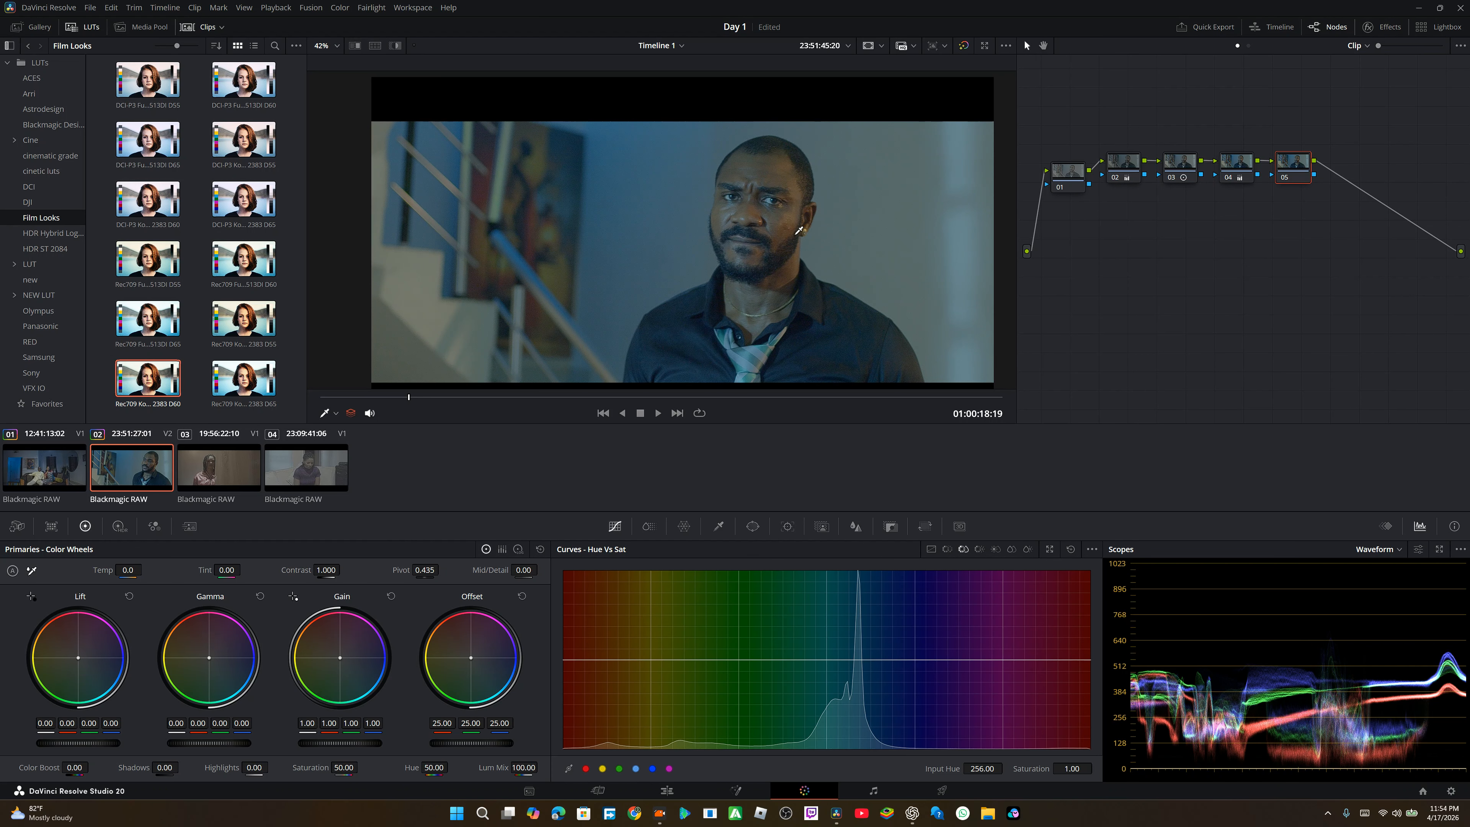
Reduce node 04's Saturation to 80.60
left_click(1237, 155)
left_click_drag(344, 768, 334, 768)
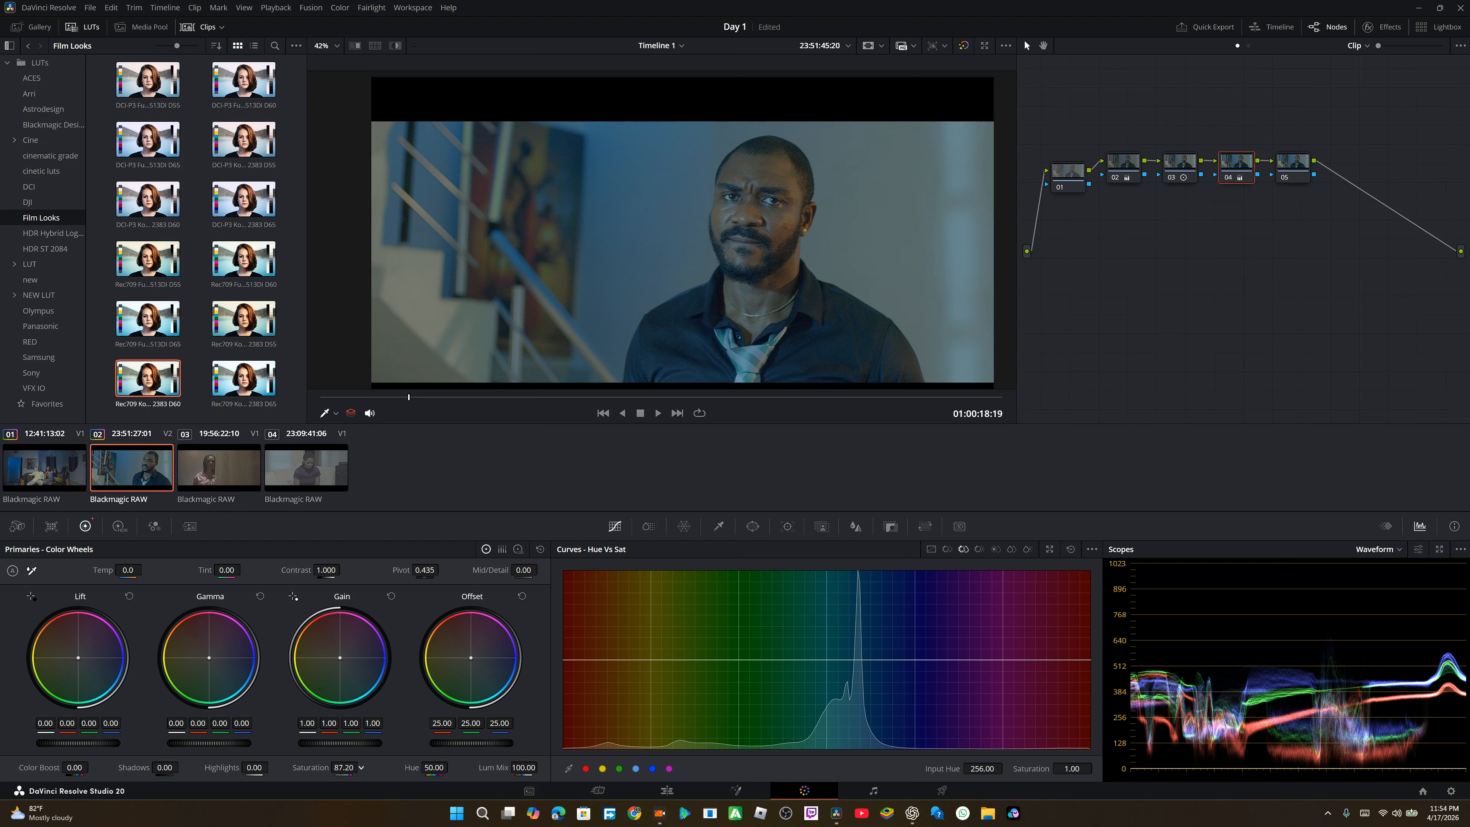
left_click_drag(334, 768, 345, 767)
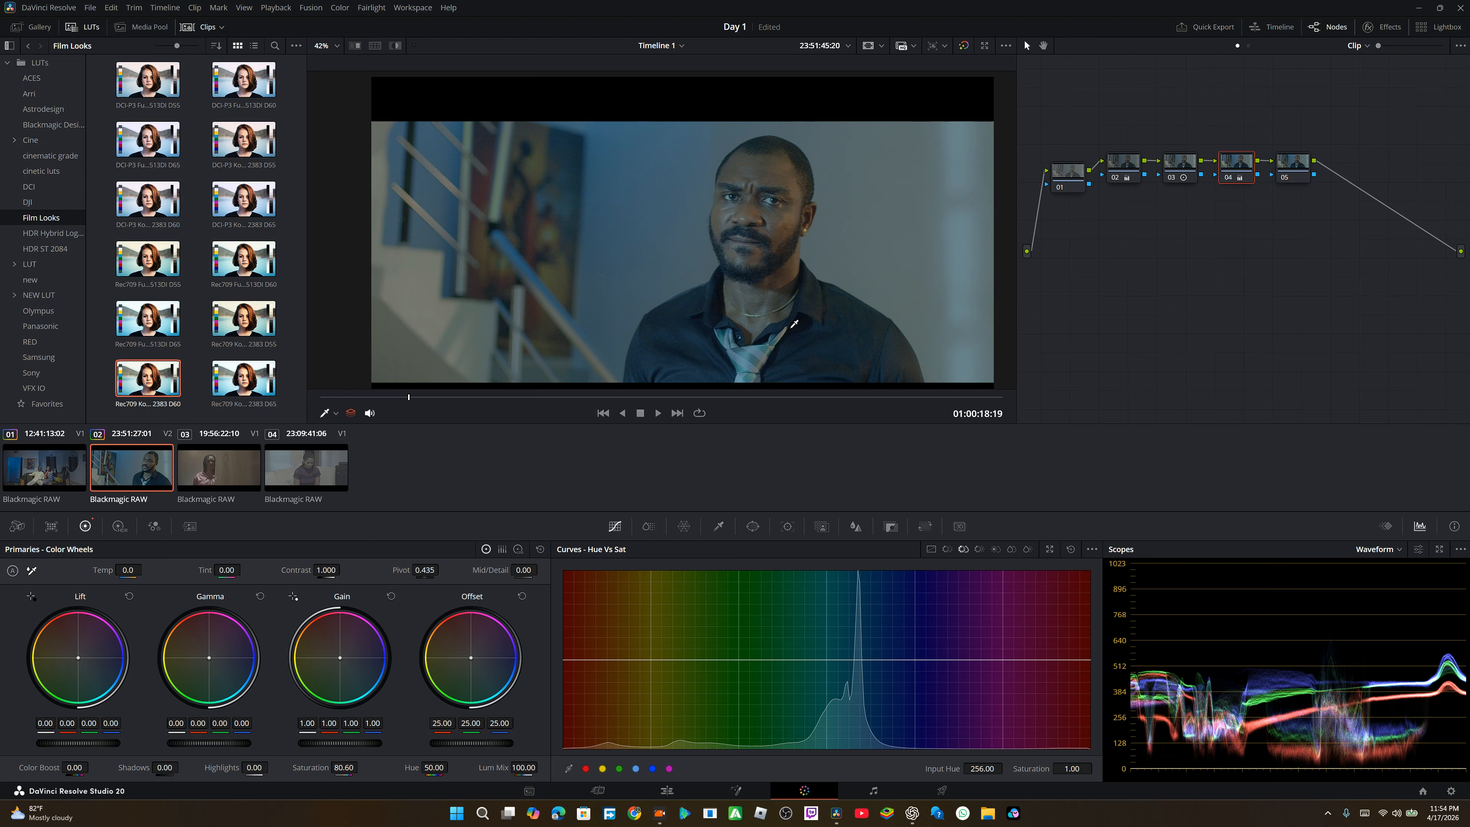
Apply clip 02's grade to clip 01 and examine the couple on the sofa up close
left_click(71, 474)
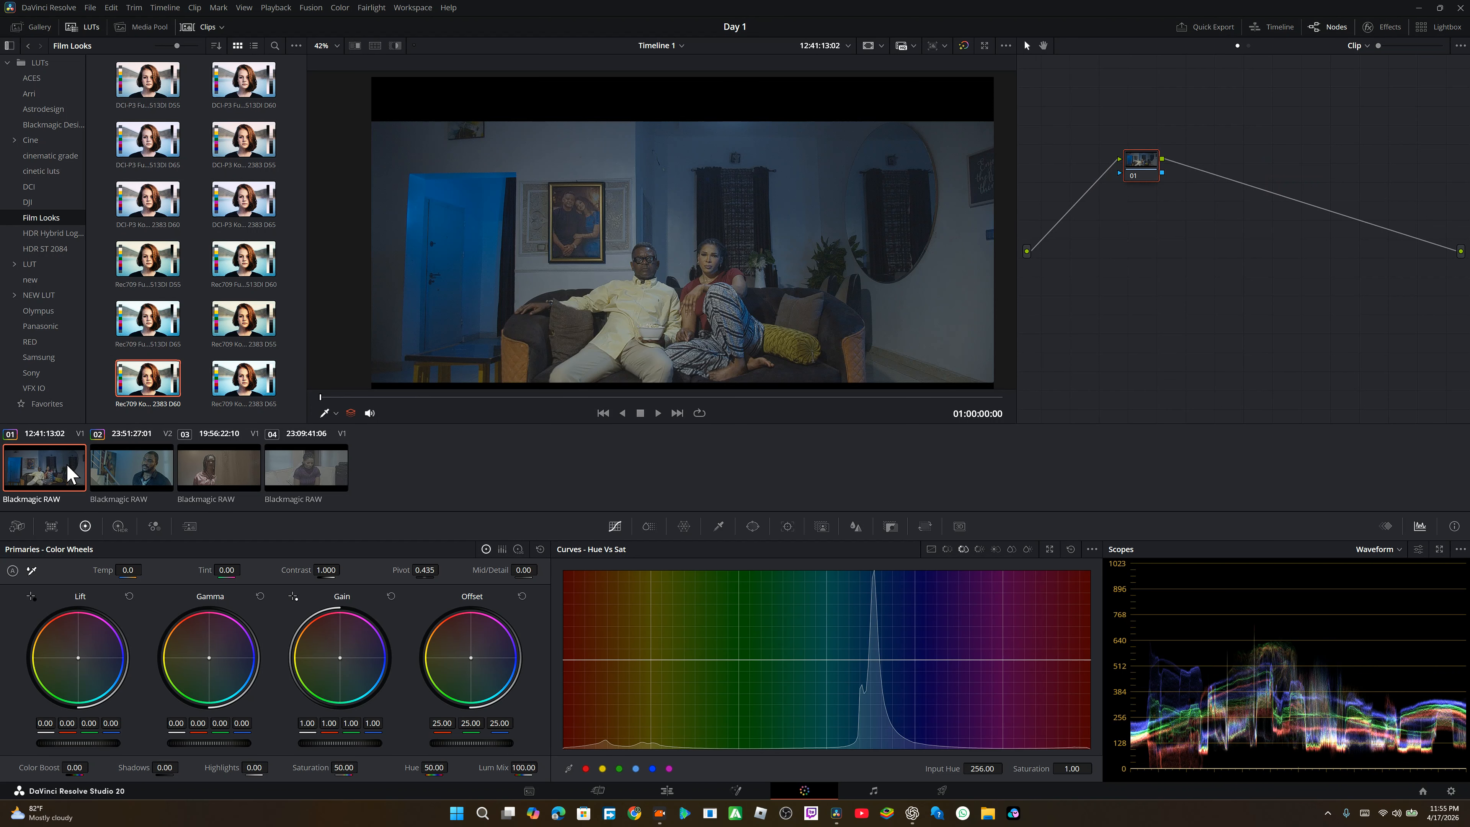
right_click(118, 472)
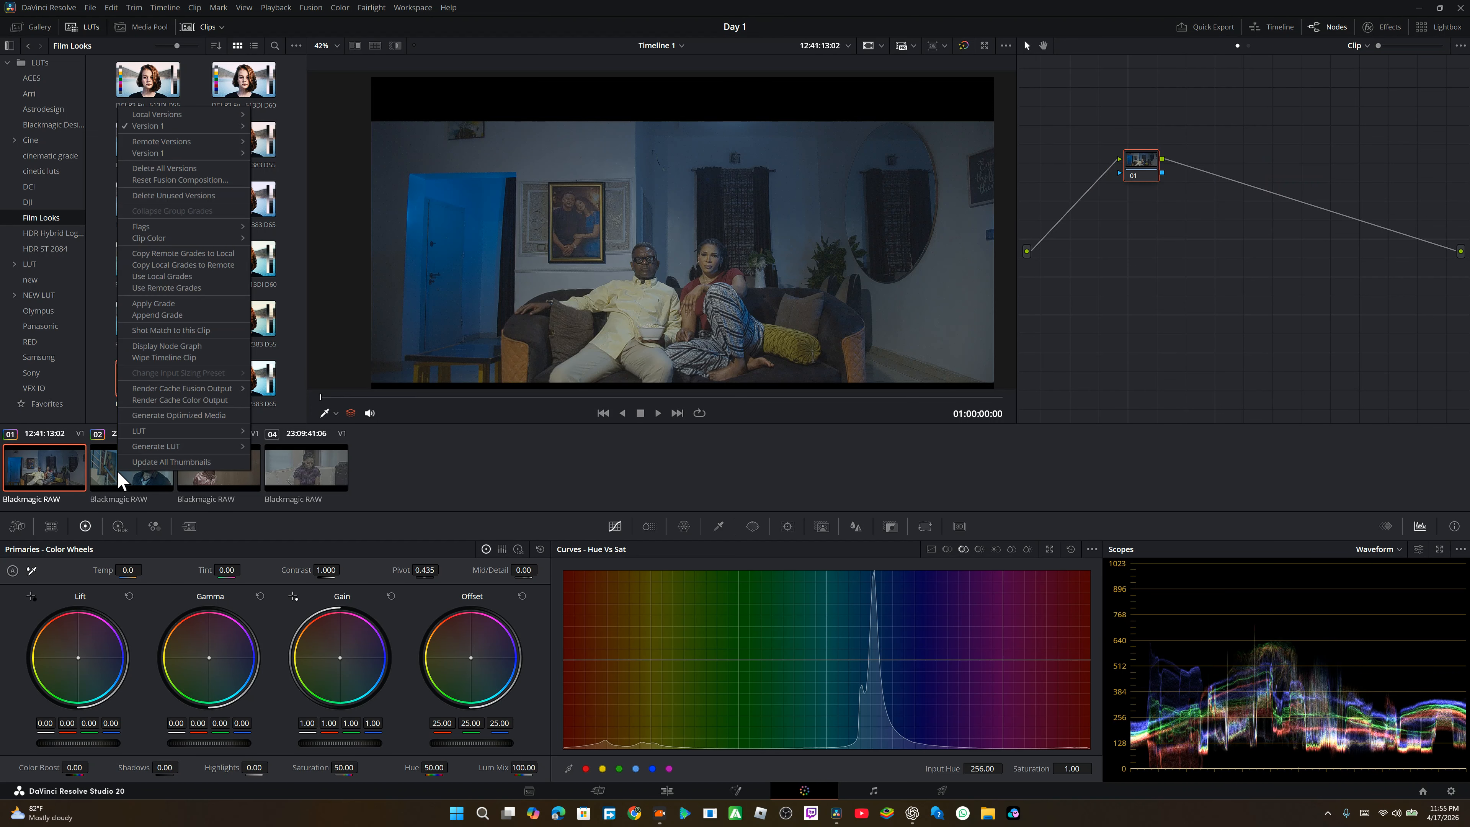
left_click(169, 305)
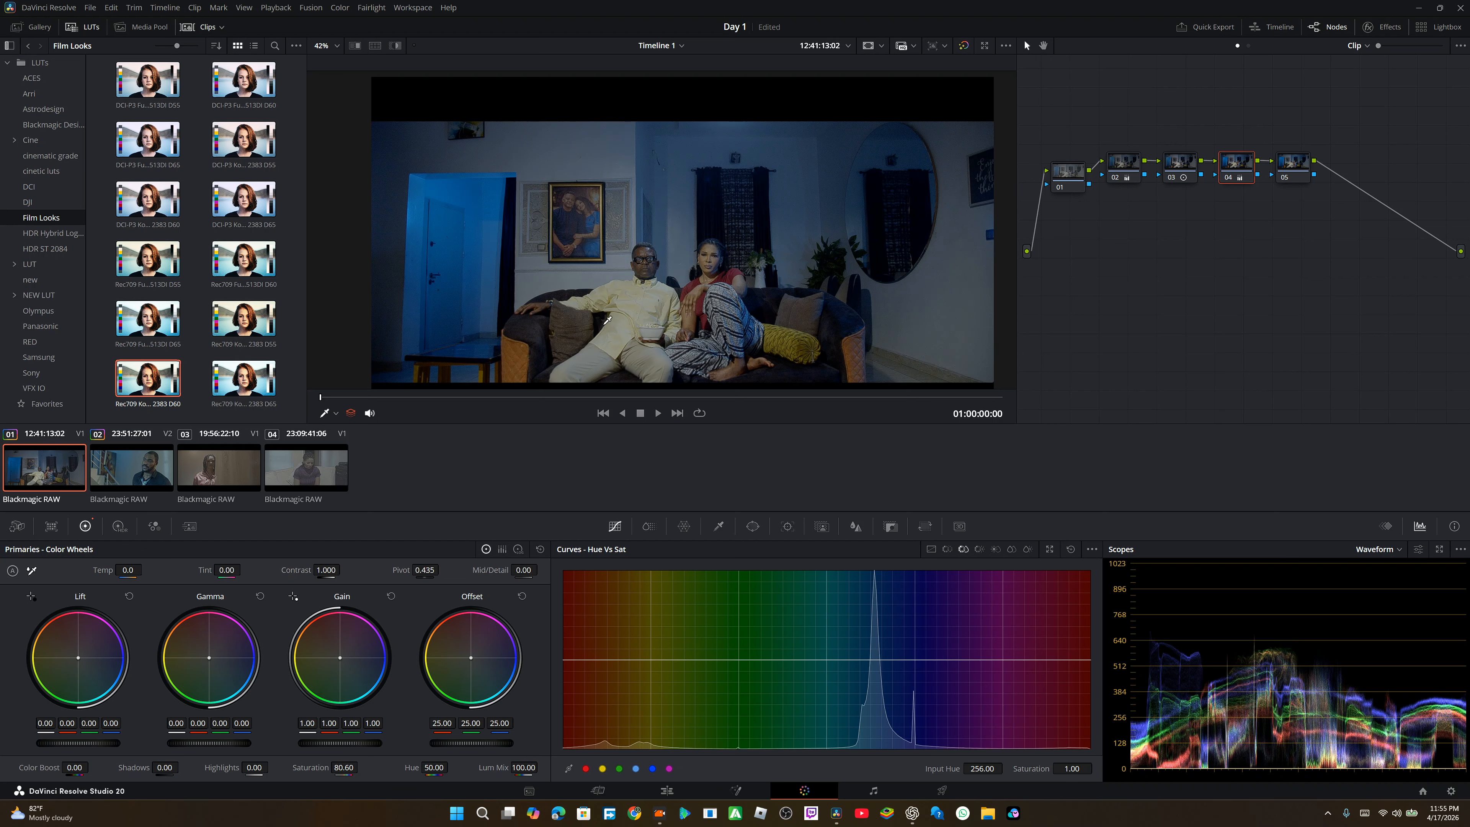
scroll(695, 297, "up", 5)
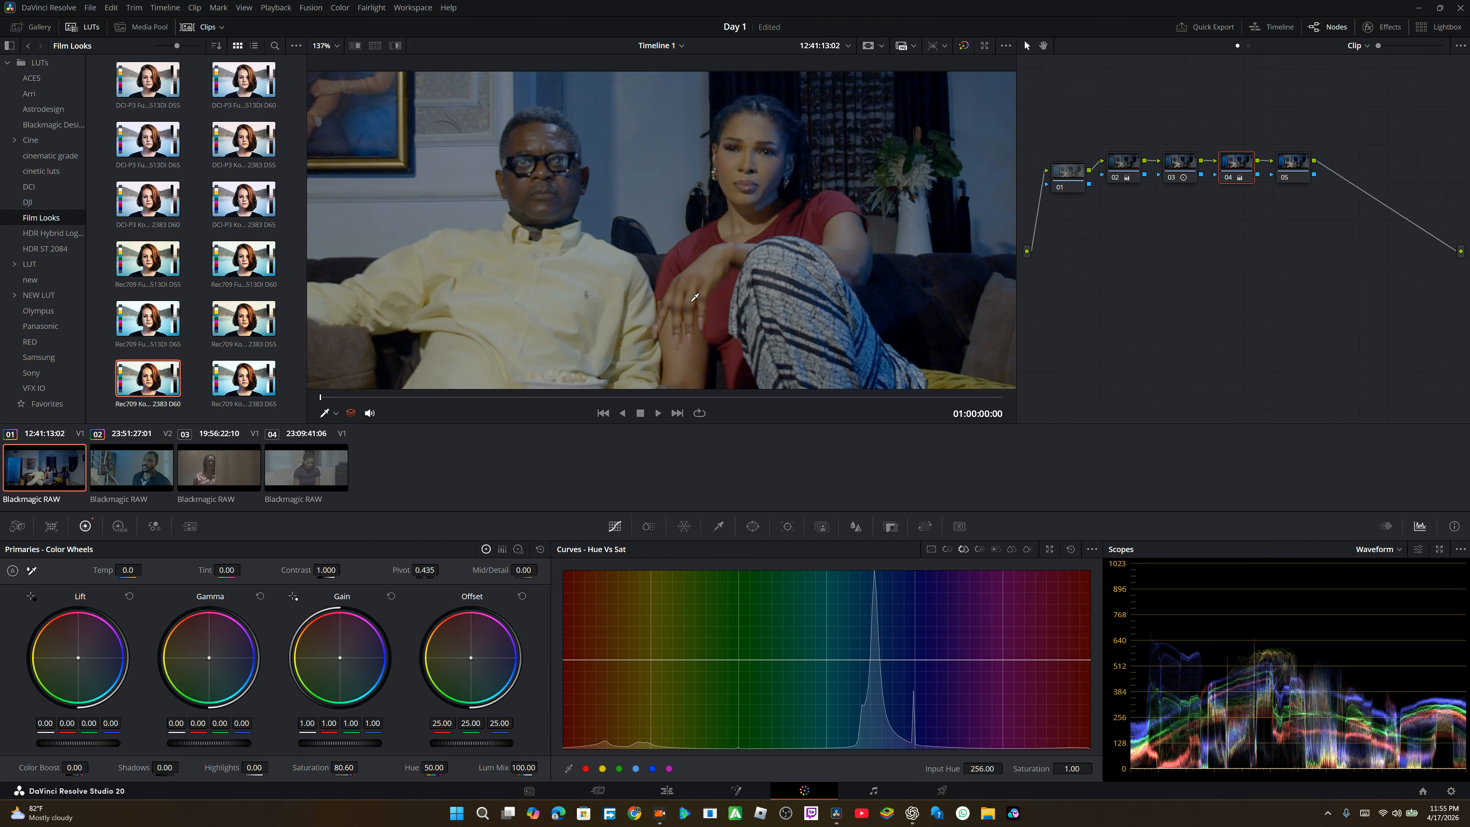
View clip 03 with its whole picture fitted to the viewer
left_click(197, 481)
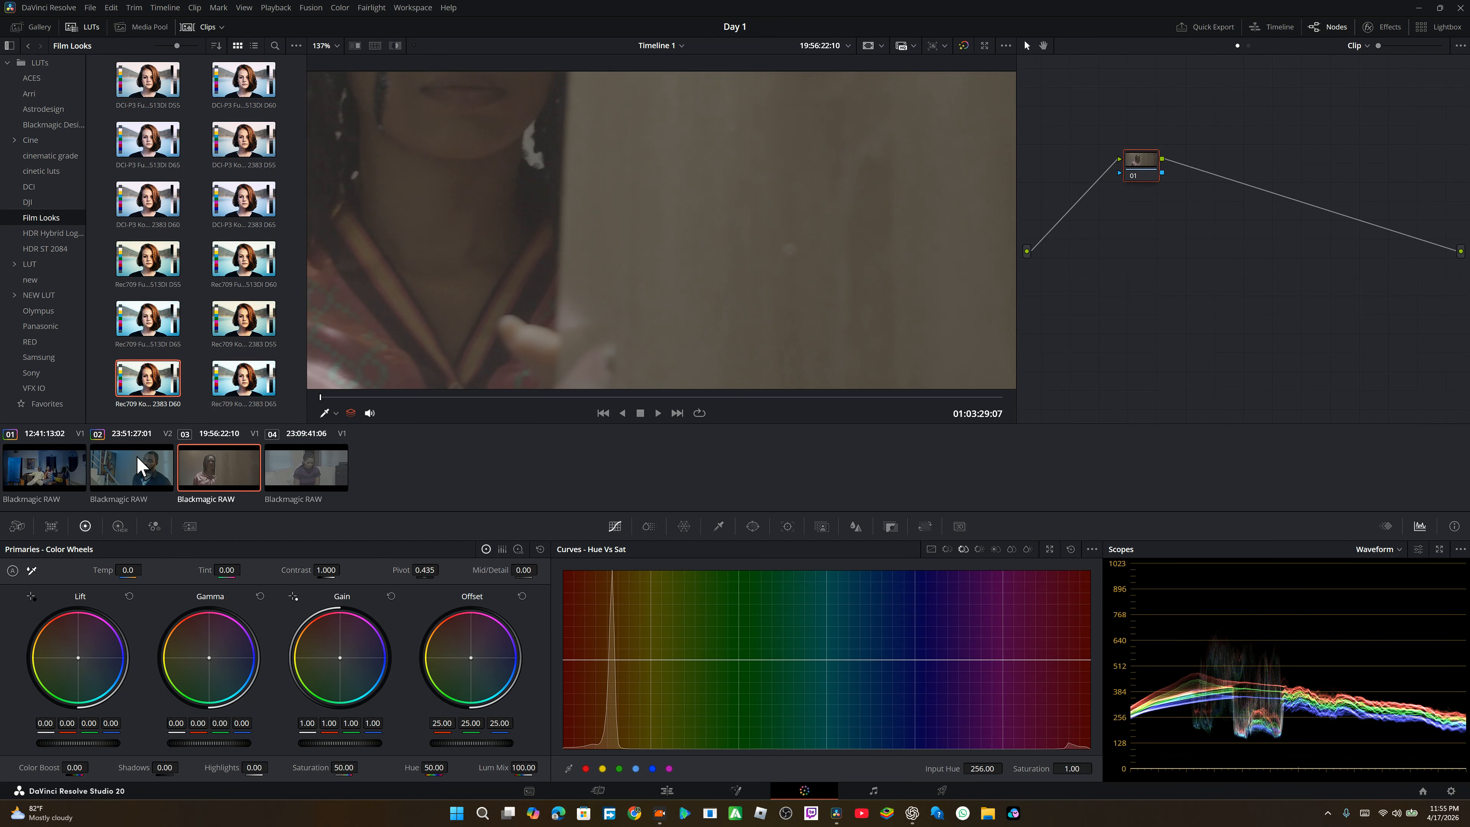
scroll(666, 182, "down", 8)
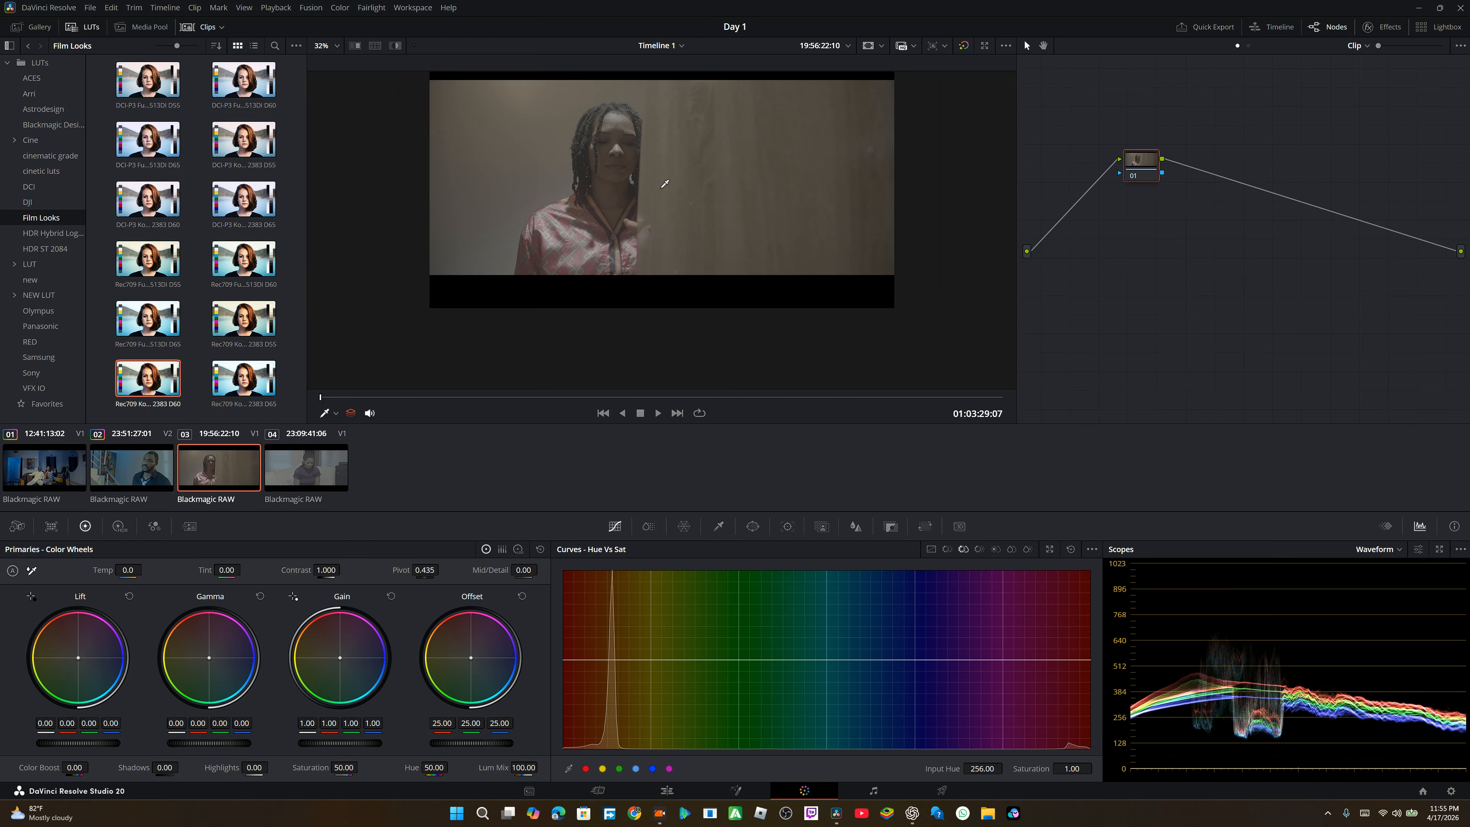
left_click(330, 47)
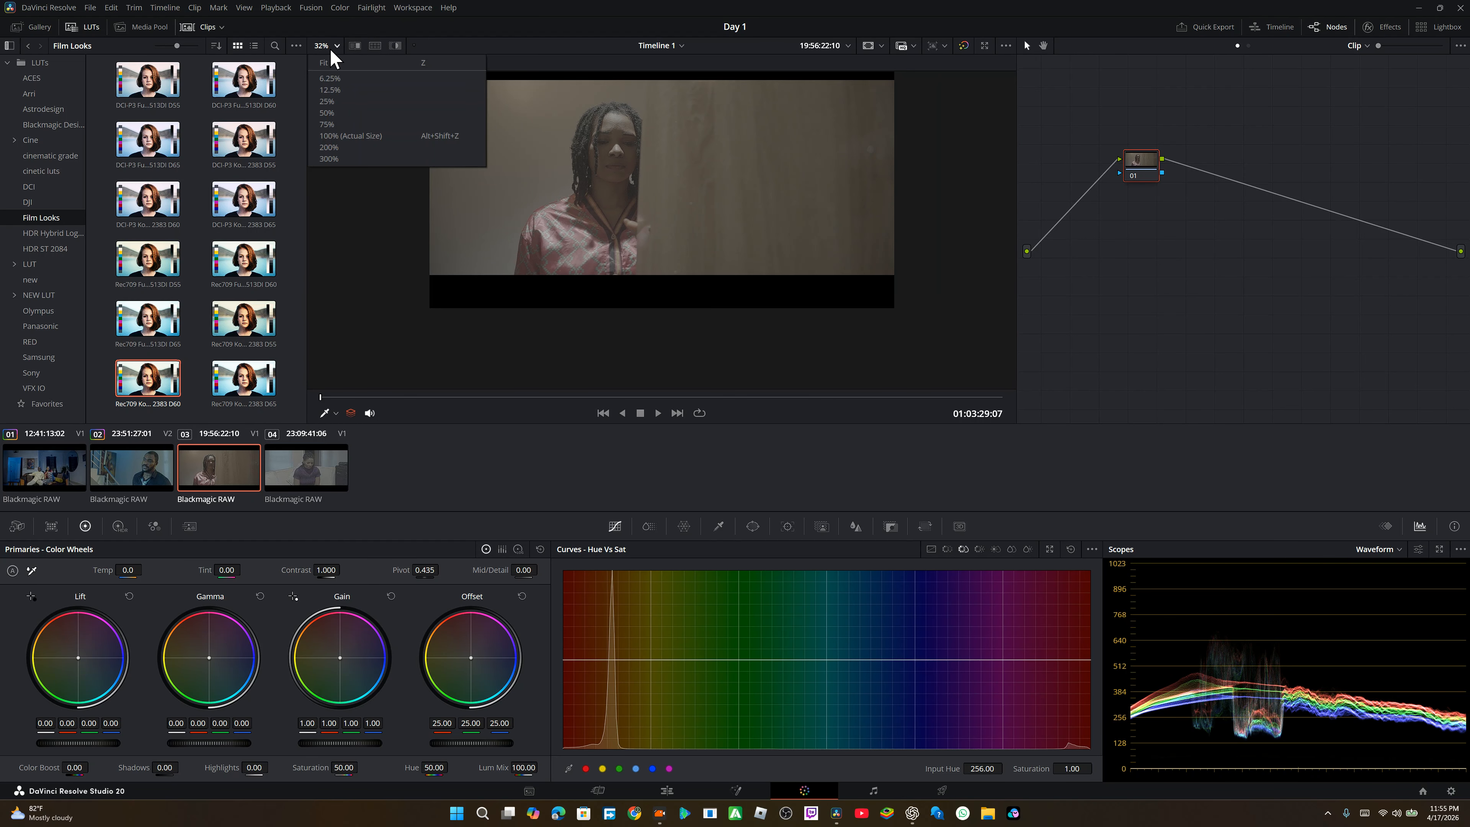
left_click(335, 62)
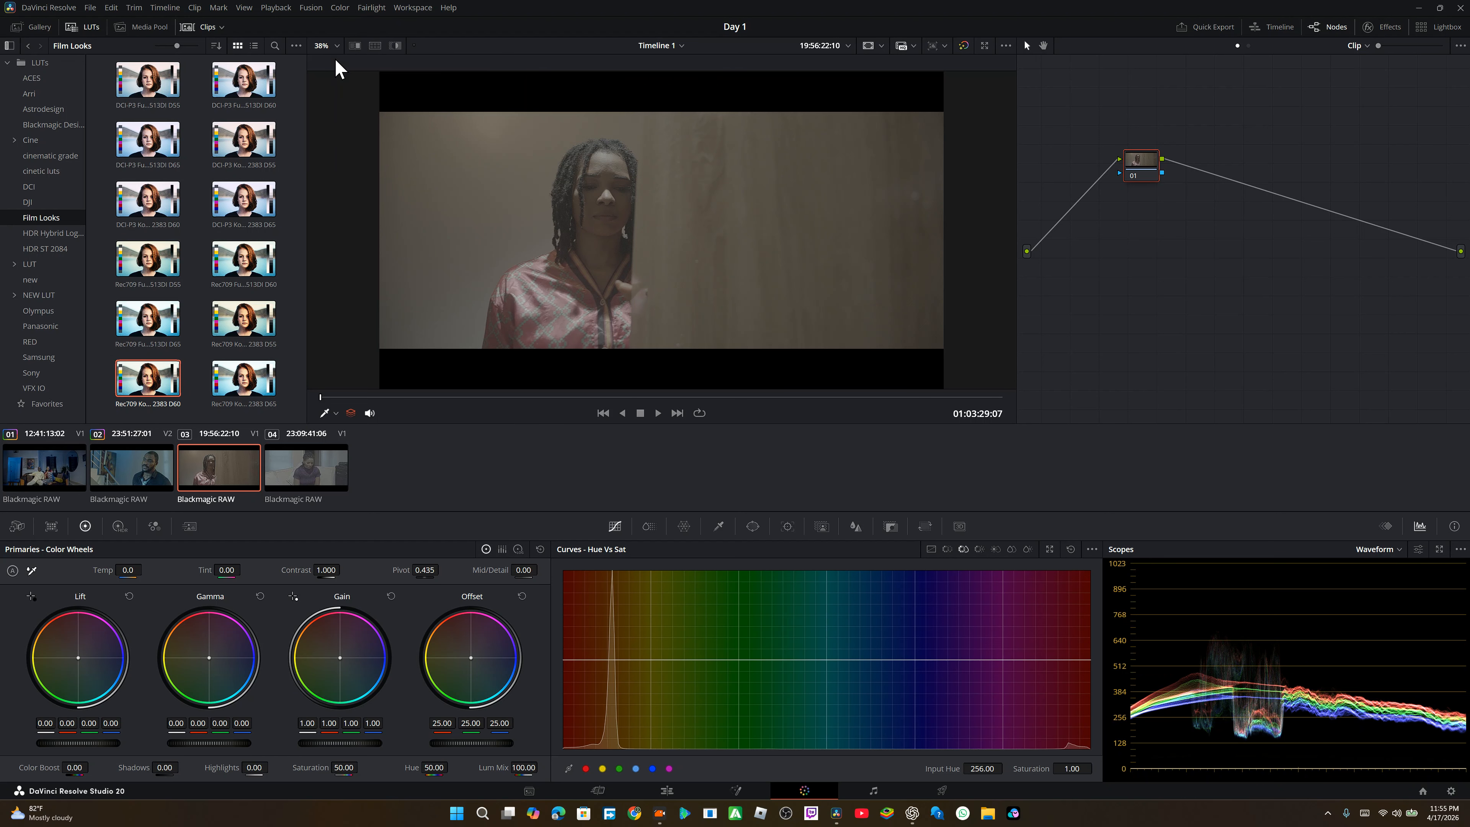
Apply clip 02's grade to clip 04, make its node 05 active, and move the playhead to 01:12:36:19
left_click(305, 475)
right_click(153, 472)
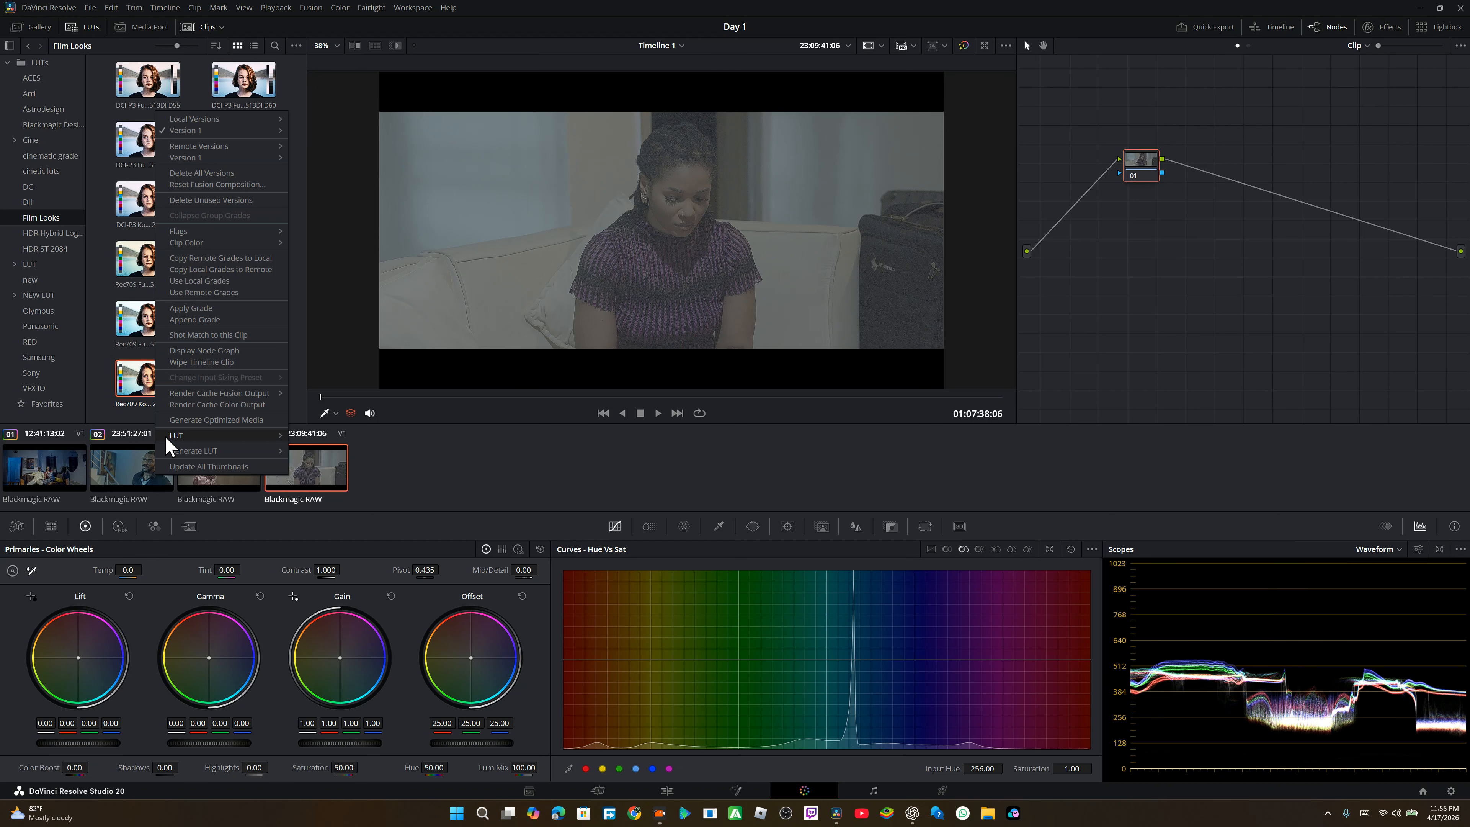
left_click(191, 308)
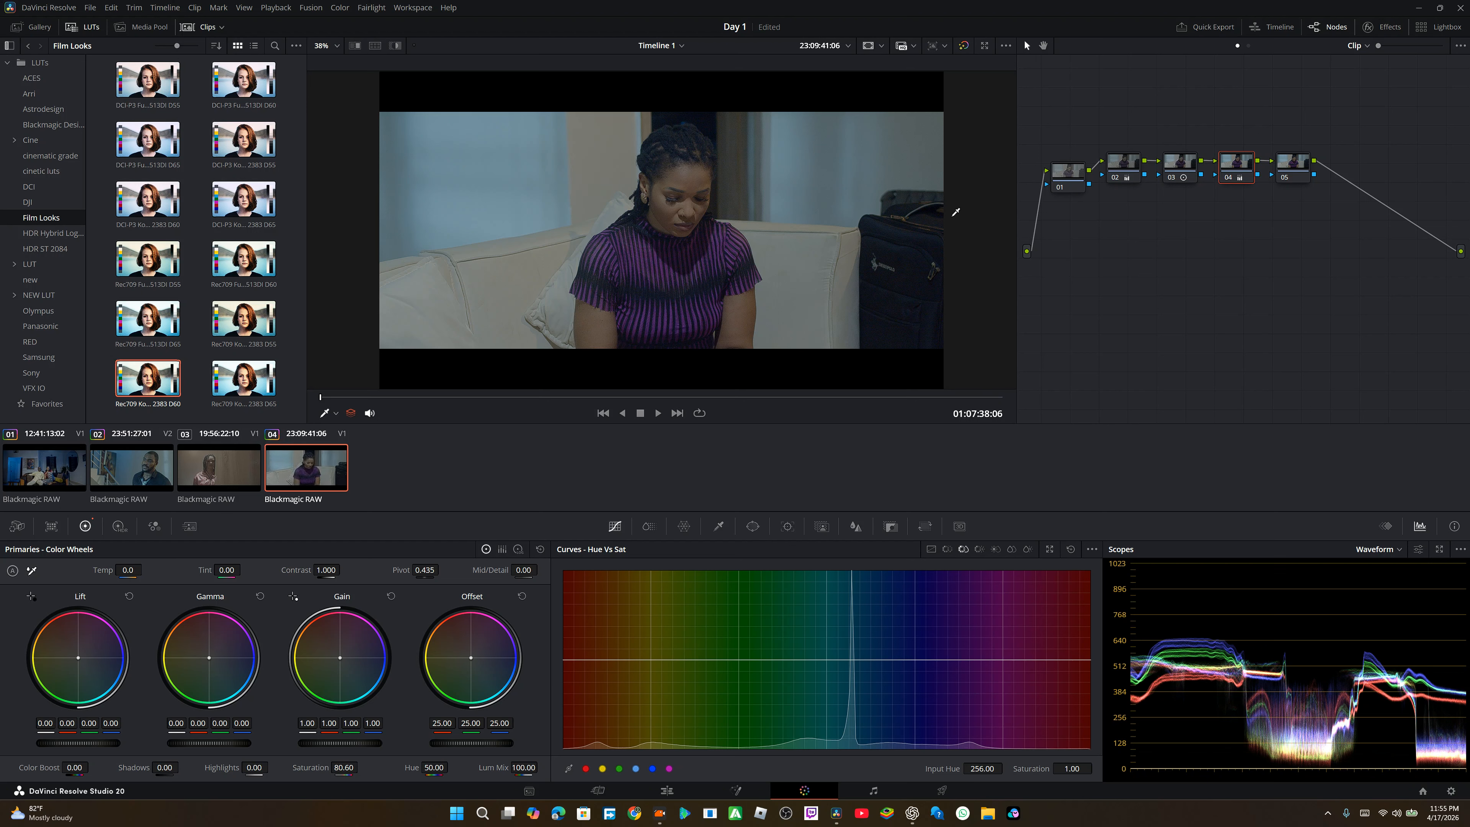
left_click(1301, 166)
left_click_drag(396, 401, 520, 427)
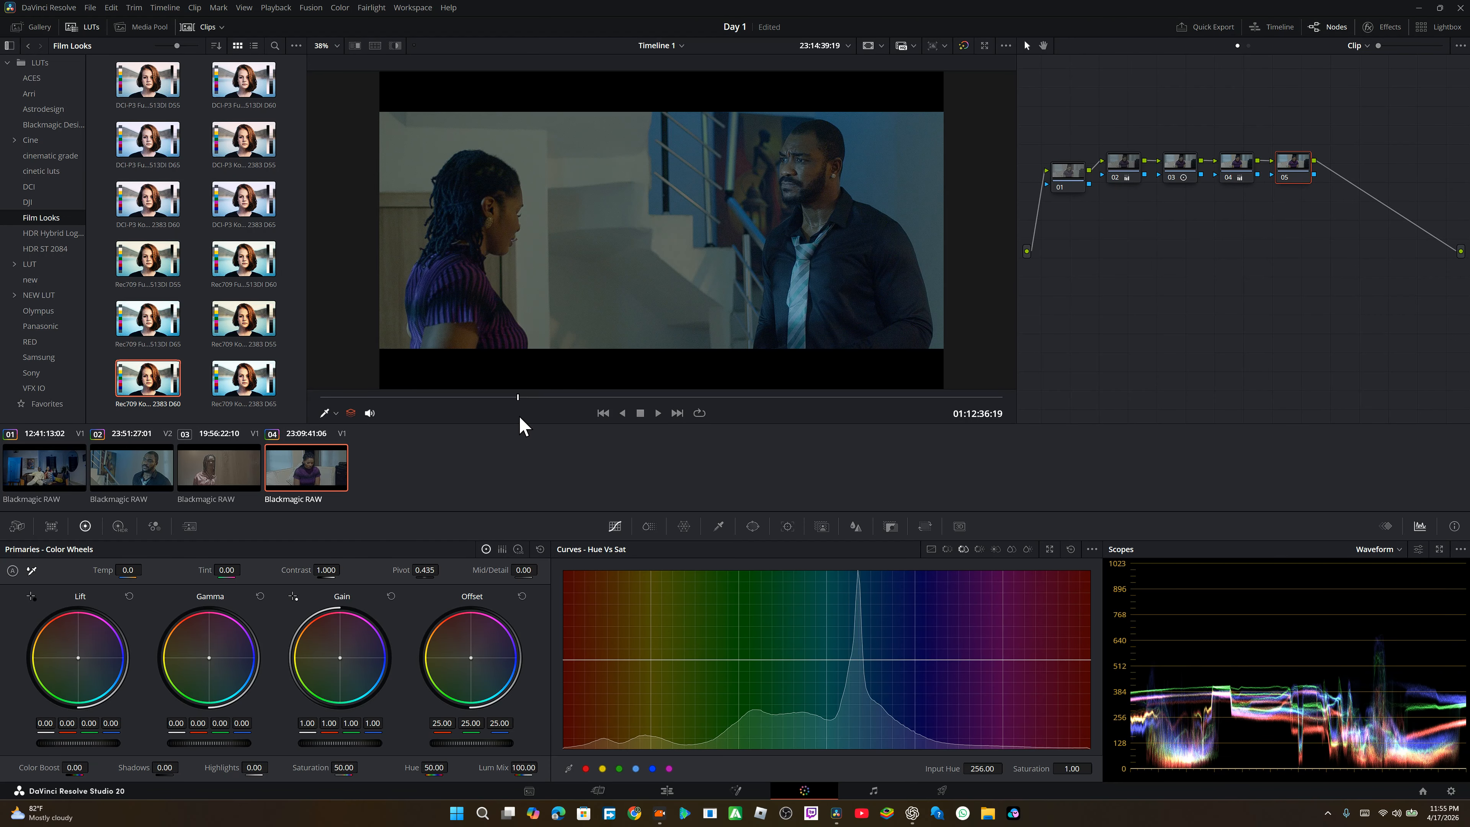